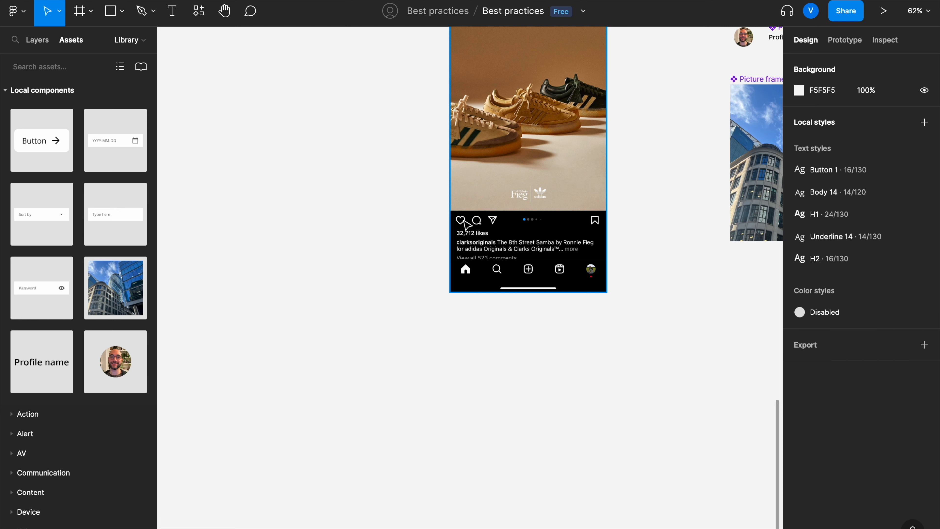
Step: Search the assets for a thumb icon and place the thumbs-up icon below the post image
{"action": "scroll", "coordinate": [496, 223], "scroll_direction": "down", "scroll_amount": 10}
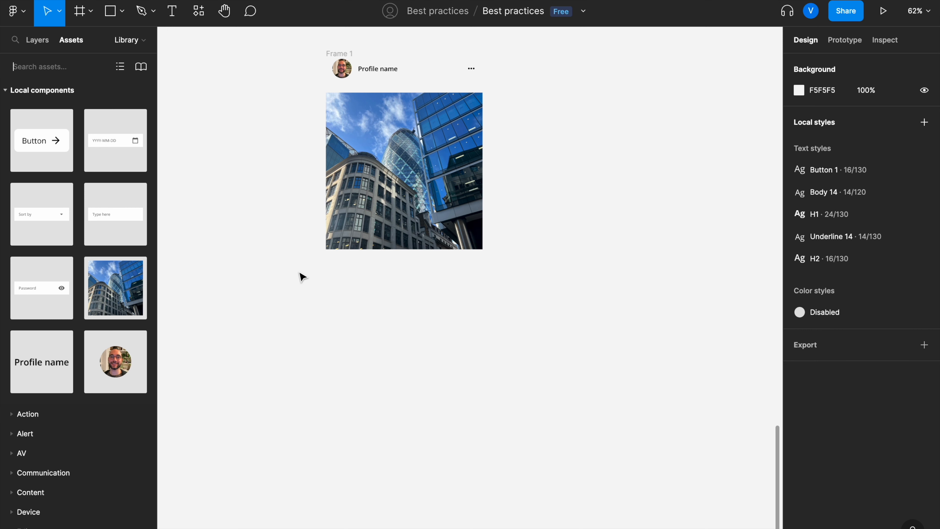
{"action": "type", "text": "thum"}
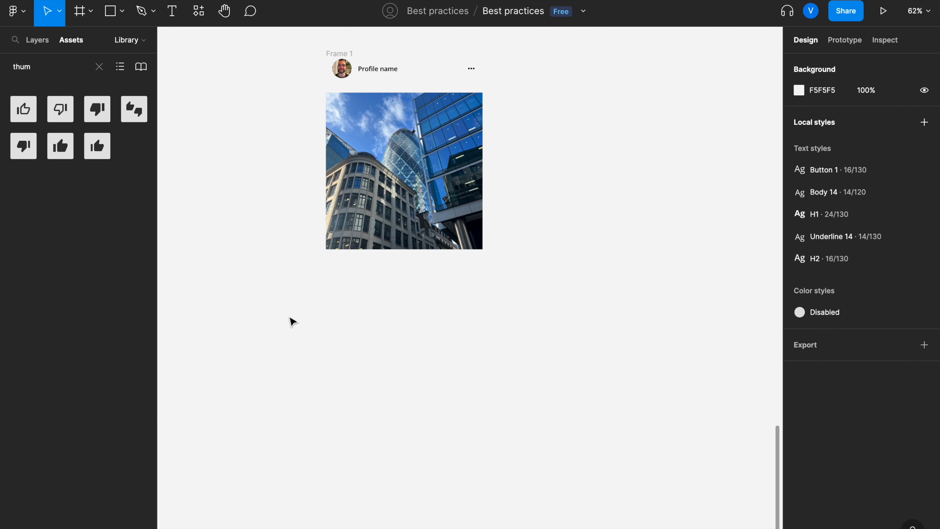
{"action": "left_click_drag", "start_coordinate": [209, 260], "coordinate": [328, 318]}
Step: Search the assets for a comment icon and place it to the right of the thumbs-up icon
{"action": "left_click", "coordinate": [97, 68]}
{"action": "type", "text": "com"}
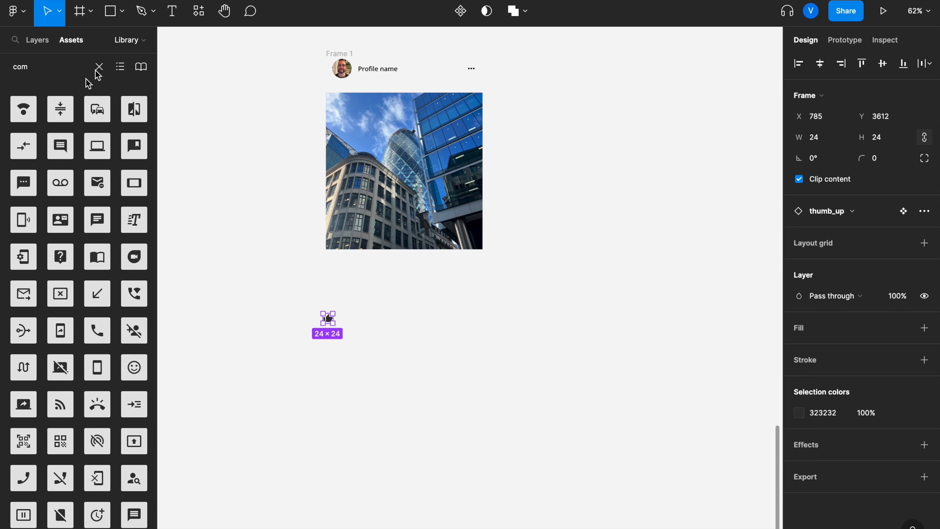
{"action": "left_click_drag", "start_coordinate": [60, 145], "coordinate": [362, 315]}
{"action": "left_click", "coordinate": [451, 303]}
Step: Search for a share icon, place it beside the comment icon, and line the three icons up with even spacing
{"action": "left_click", "coordinate": [99, 66]}
{"action": "type", "text": "share"}
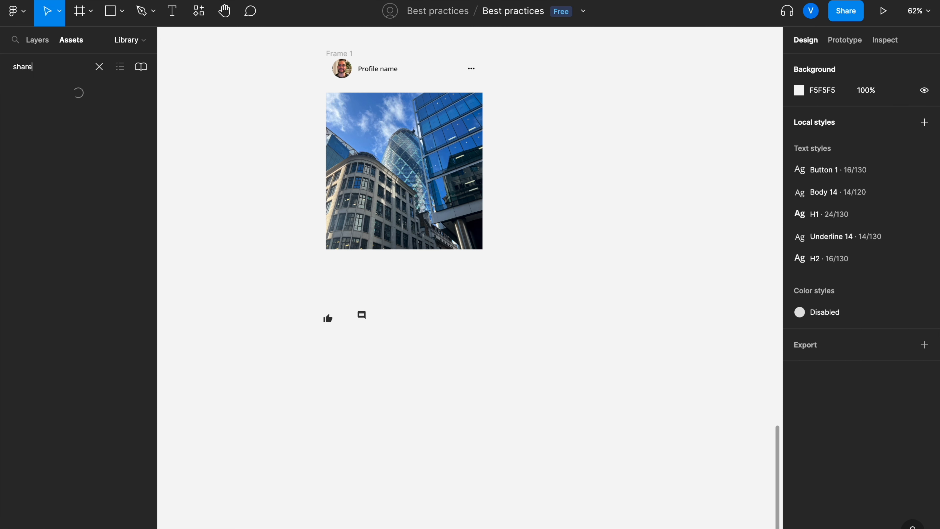
{"action": "left_click_drag", "start_coordinate": [36, 121], "coordinate": [412, 311]}
{"action": "scroll", "coordinate": [412, 314], "scroll_direction": "up", "scroll_amount": 8}
{"action": "scroll", "coordinate": [411, 315], "scroll_direction": "left", "scroll_amount": 8}
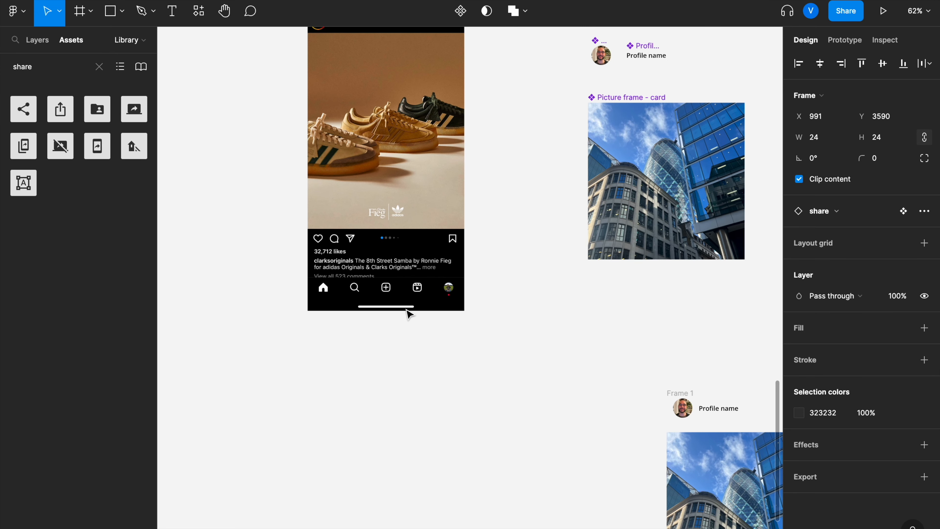
{"action": "scroll", "coordinate": [355, 230], "scroll_direction": "down", "scroll_amount": 9}
{"action": "scroll", "coordinate": [355, 231], "scroll_direction": "right", "scroll_amount": 6}
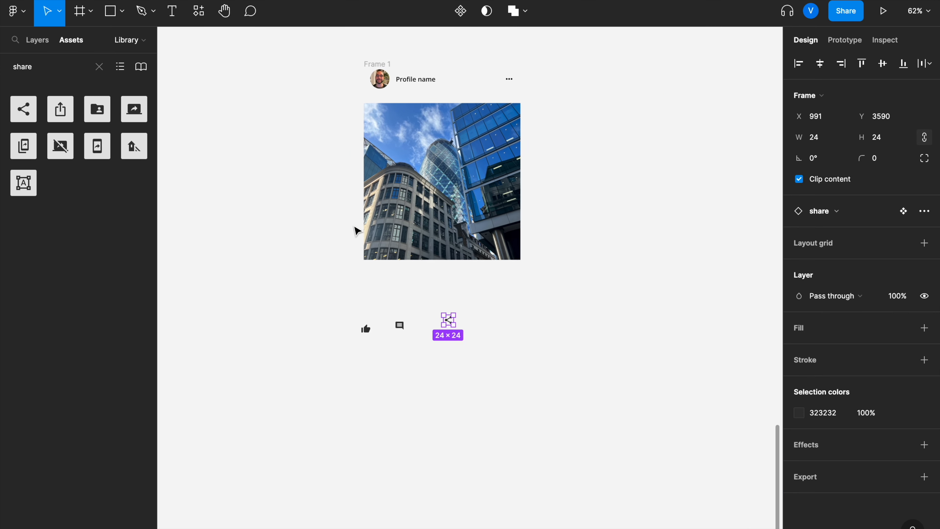
{"action": "left_click_drag", "start_coordinate": [481, 278], "coordinate": [458, 286]}
{"action": "left_click", "coordinate": [394, 287]}
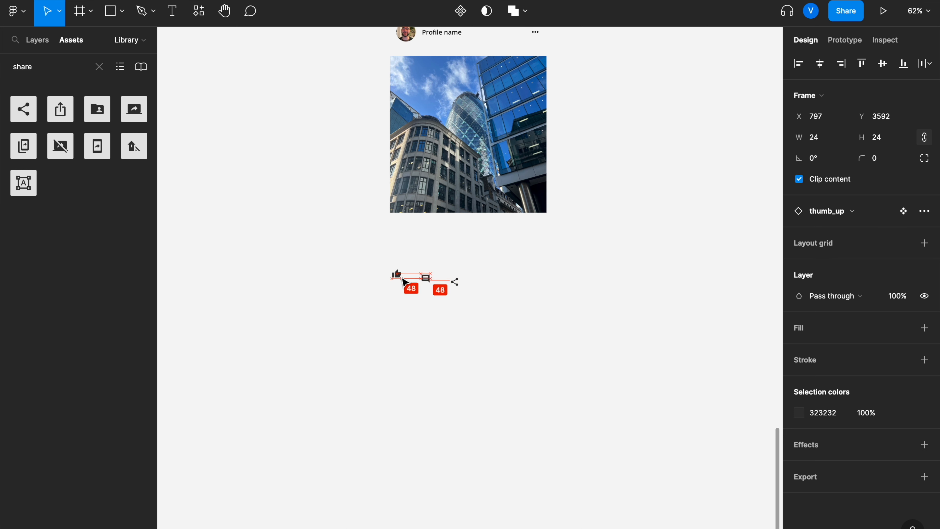
Step: Select the three icons and set their shared colour to 000000
{"action": "left_click_drag", "start_coordinate": [359, 252], "coordinate": [565, 328]}
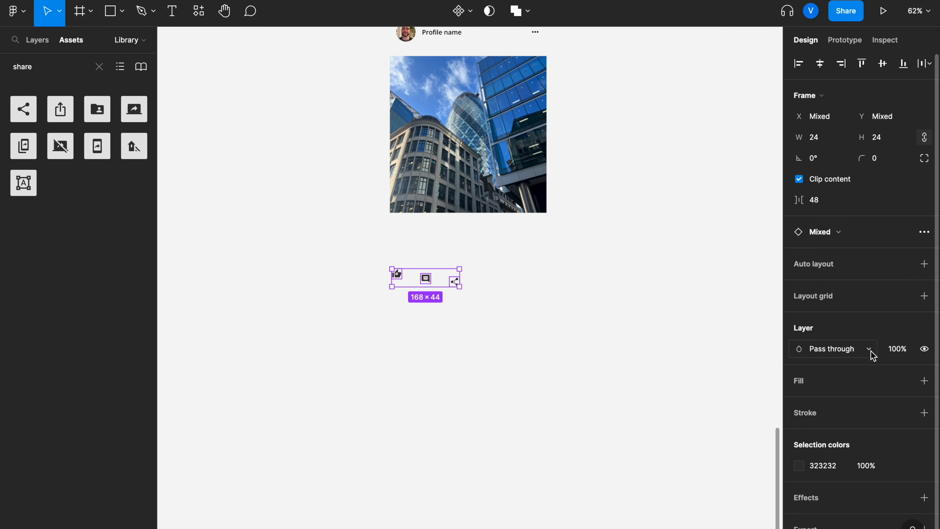
{"action": "scroll", "coordinate": [871, 354], "scroll_direction": "down", "scroll_amount": 1}
{"action": "left_click", "coordinate": [846, 447]}
{"action": "type", "text": "0"}
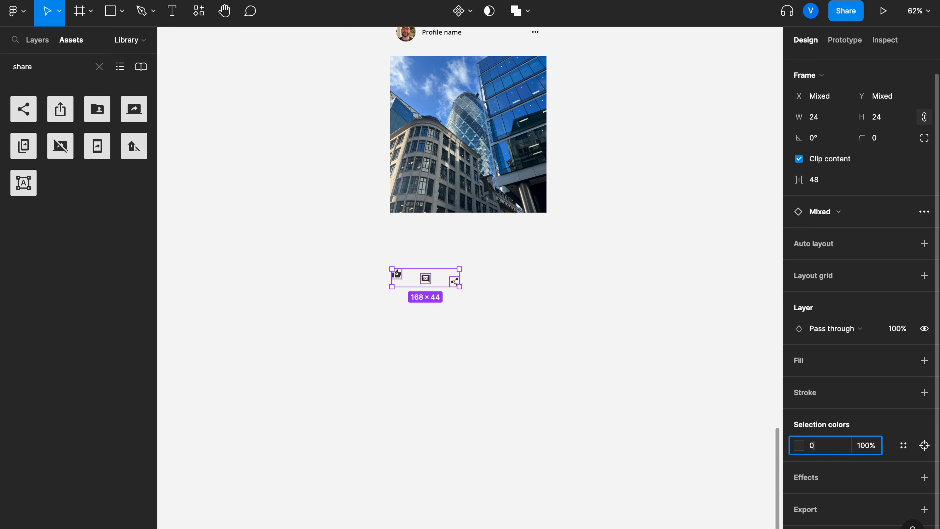
{"action": "key", "text": "Return"}
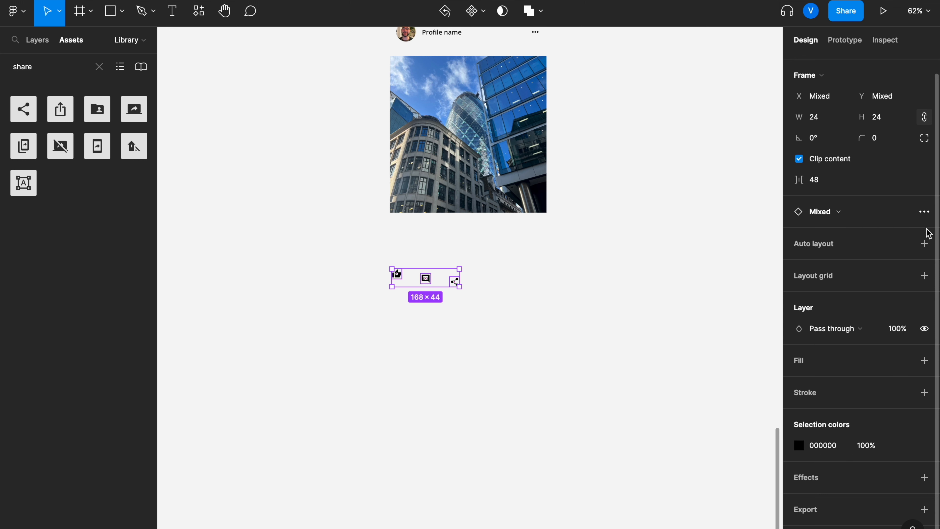
Step: Wrap the icons in a horizontal auto layout with a 16 gap and move it under the image's left edge
{"action": "left_click", "coordinate": [924, 243]}
{"action": "left_click", "coordinate": [862, 252]}
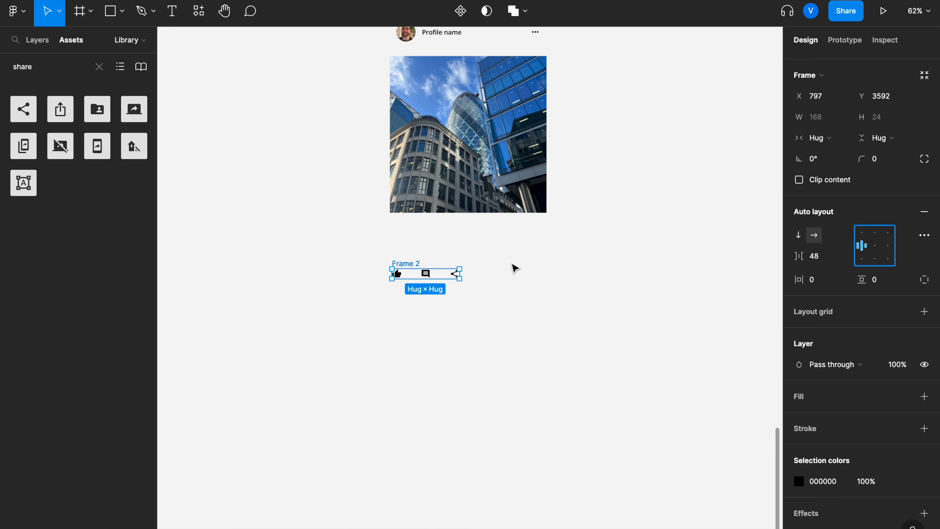
{"action": "left_click", "coordinate": [833, 256]}
{"action": "type", "text": "16"}
{"action": "key", "text": "Return"}
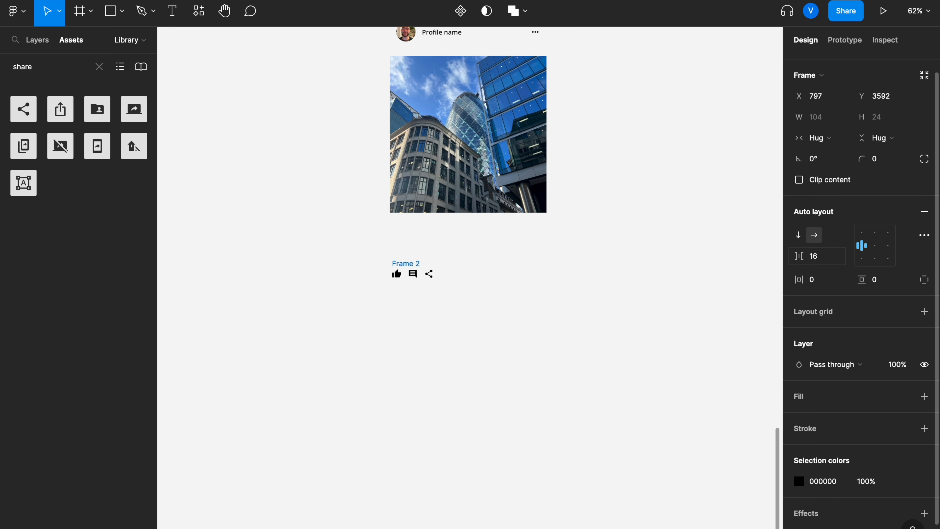
{"action": "left_click", "coordinate": [556, 313]}
{"action": "left_click", "coordinate": [402, 268]}
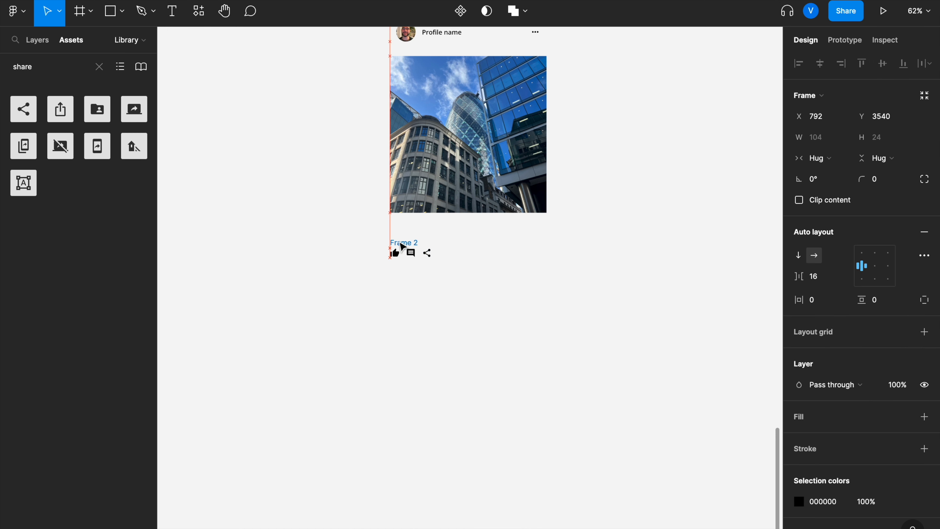
Step: Examine the Instagram reference mockup alongside the new post card and its icon row
{"action": "scroll", "coordinate": [402, 241], "scroll_direction": "up", "scroll_amount": 9}
{"action": "scroll", "coordinate": [402, 241], "scroll_direction": "left", "scroll_amount": 8}
{"action": "scroll", "coordinate": [404, 208], "scroll_direction": "up", "scroll_amount": 5}
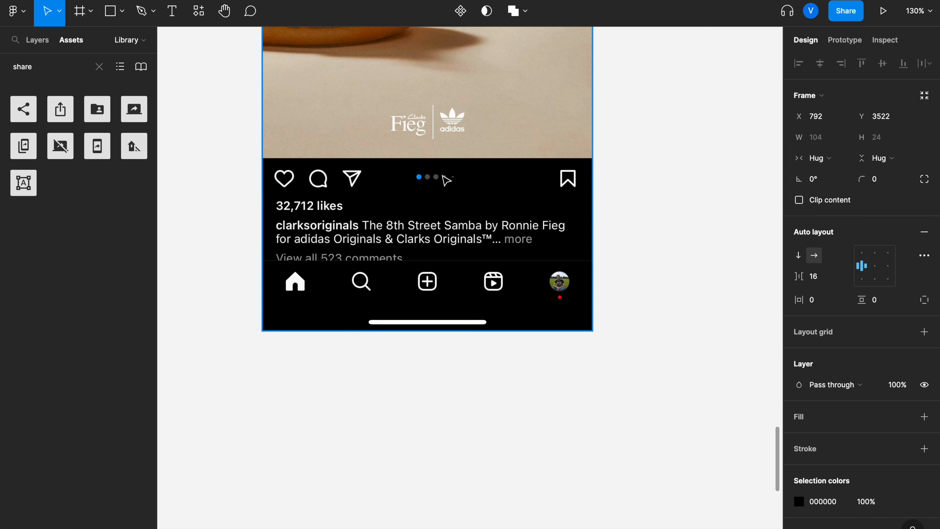
{"action": "scroll", "coordinate": [447, 181], "scroll_direction": "down", "scroll_amount": 5}
{"action": "scroll", "coordinate": [443, 180], "scroll_direction": "right", "scroll_amount": 8}
{"action": "scroll", "coordinate": [442, 181], "scroll_direction": "down", "scroll_amount": 7}
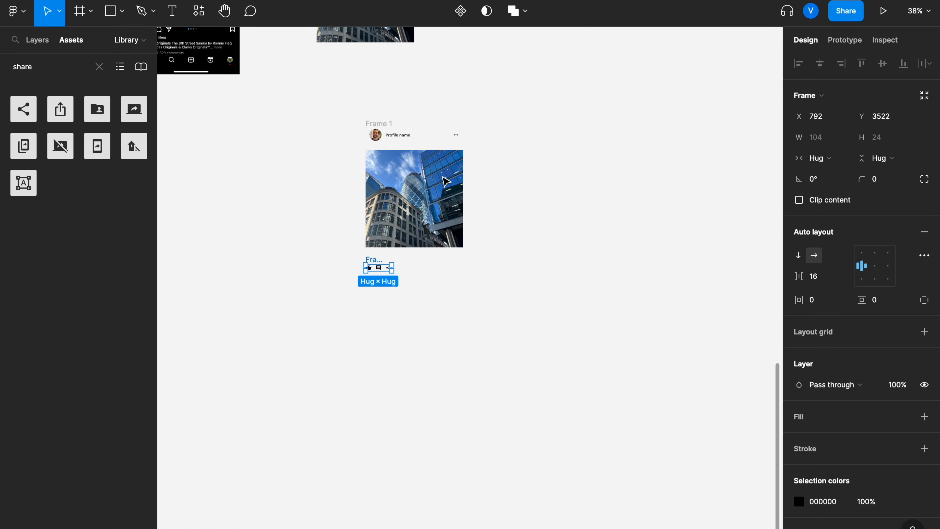
{"action": "left_click", "coordinate": [466, 321]}
{"action": "scroll", "coordinate": [466, 321], "scroll_direction": "up", "scroll_amount": 6}
{"action": "scroll", "coordinate": [466, 321], "scroll_direction": "left", "scroll_amount": 2}
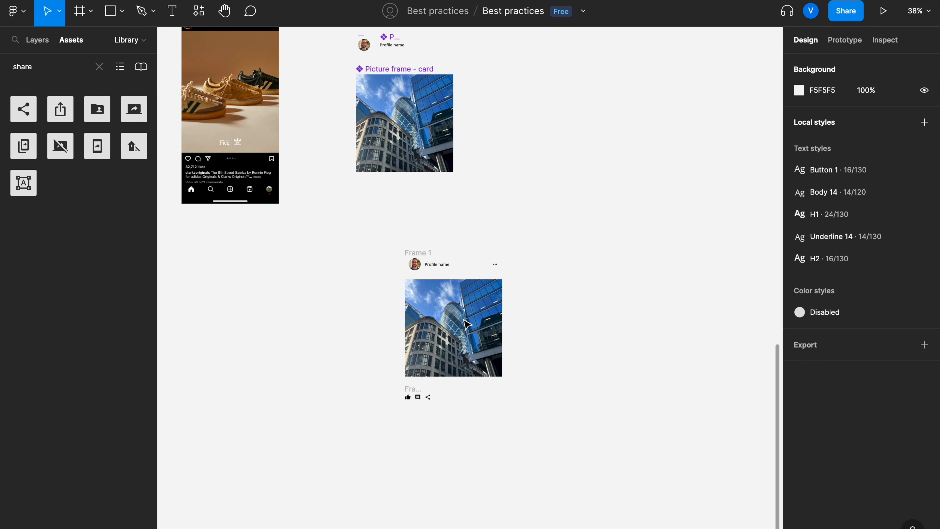
{"action": "scroll", "coordinate": [466, 323], "scroll_direction": "up", "scroll_amount": 5}
{"action": "scroll", "coordinate": [466, 324], "scroll_direction": "left", "scroll_amount": 2}
{"action": "scroll", "coordinate": [466, 323], "scroll_direction": "down", "scroll_amount": 3}
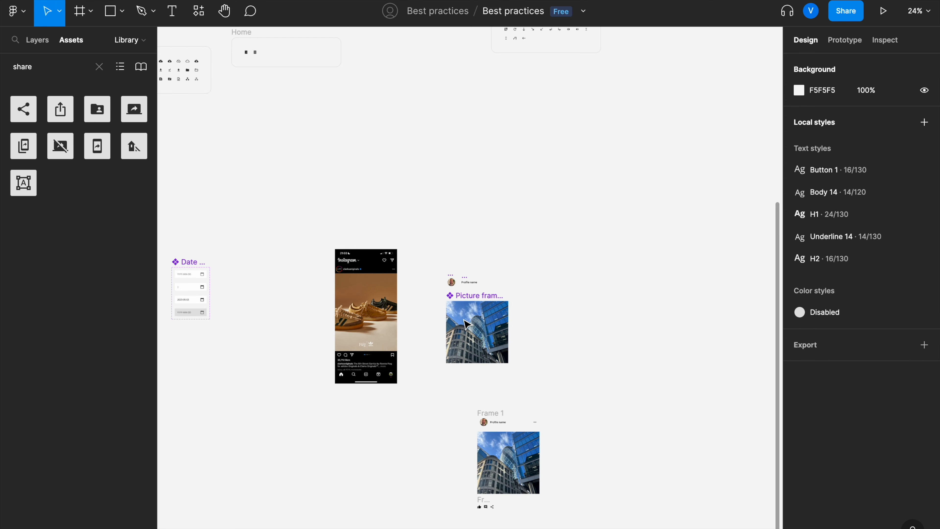
{"action": "scroll", "coordinate": [466, 323], "scroll_direction": "left", "scroll_amount": 6}
{"action": "scroll", "coordinate": [466, 323], "scroll_direction": "right", "scroll_amount": 5}
{"action": "scroll", "coordinate": [466, 324], "scroll_direction": "down", "scroll_amount": 4}
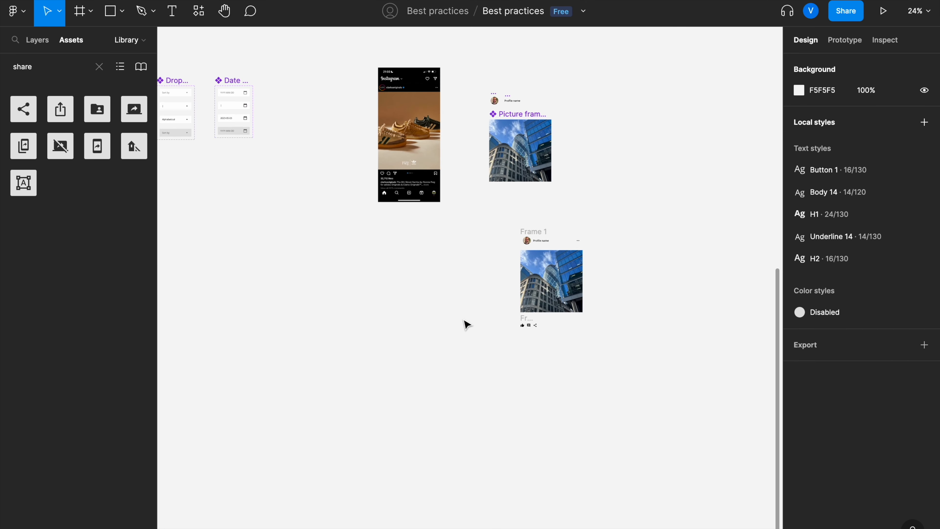
{"action": "scroll", "coordinate": [466, 324], "scroll_direction": "down", "scroll_amount": 3}
{"action": "scroll", "coordinate": [466, 324], "scroll_direction": "right", "scroll_amount": 3}
{"action": "scroll", "coordinate": [466, 324], "scroll_direction": "up", "scroll_amount": 5}
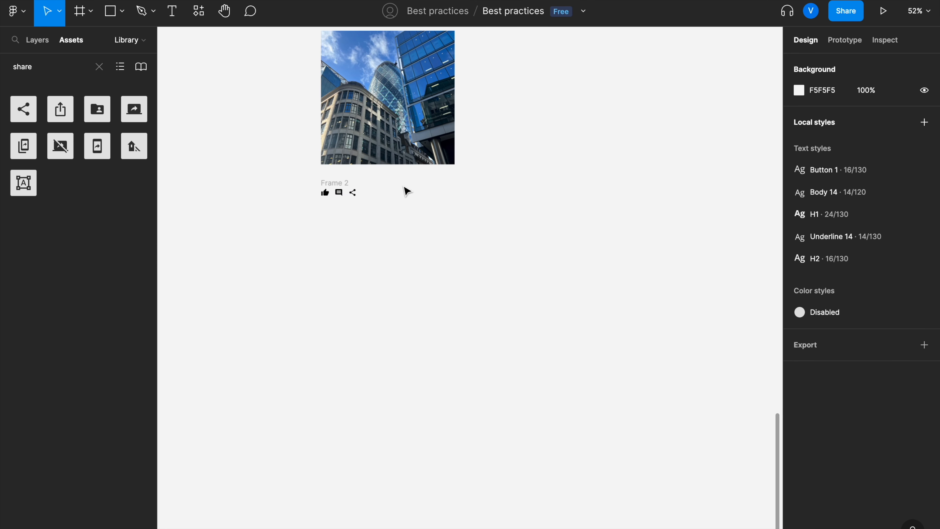
{"action": "scroll", "coordinate": [381, 204], "scroll_direction": "up", "scroll_amount": 3}
{"action": "scroll", "coordinate": [381, 205], "scroll_direction": "up", "scroll_amount": 3}
{"action": "scroll", "coordinate": [381, 204], "scroll_direction": "right", "scroll_amount": 1}
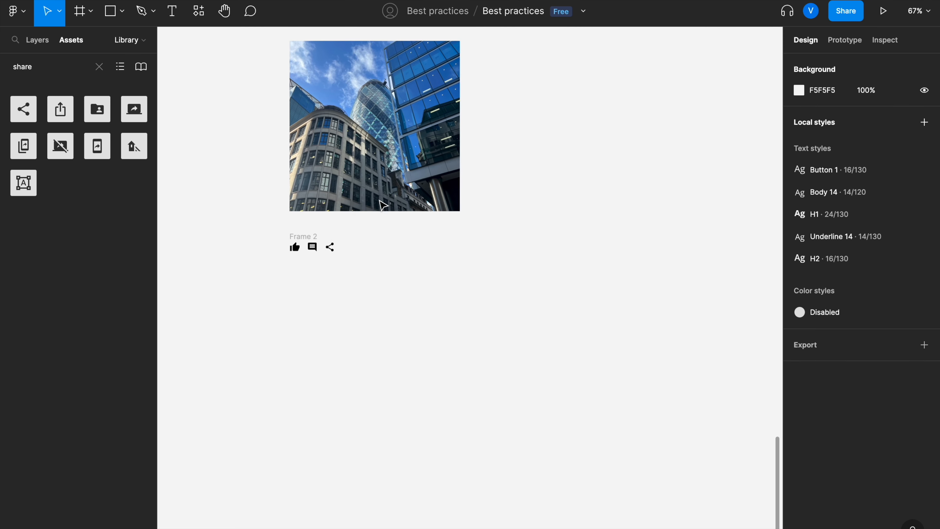
{"action": "scroll", "coordinate": [367, 300], "scroll_direction": "up", "scroll_amount": 1}
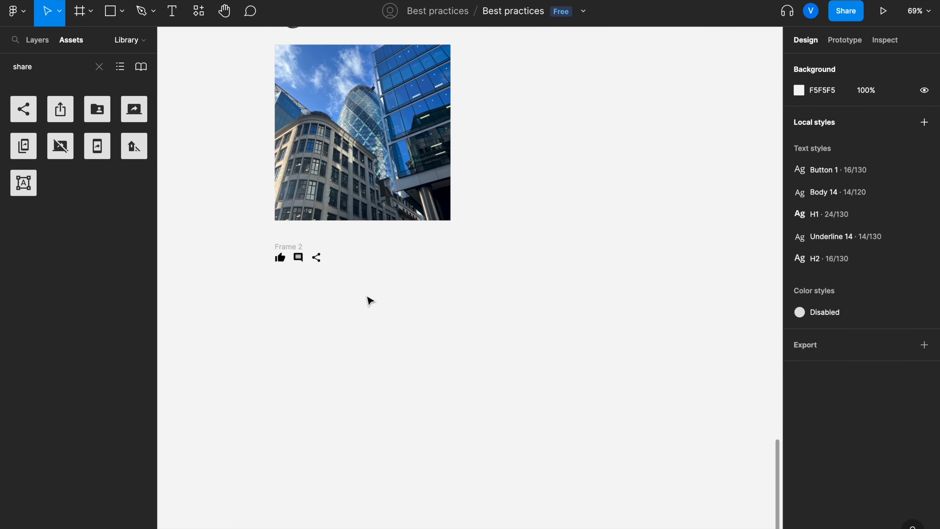
{"action": "scroll", "coordinate": [367, 301], "scroll_direction": "up", "scroll_amount": 3}
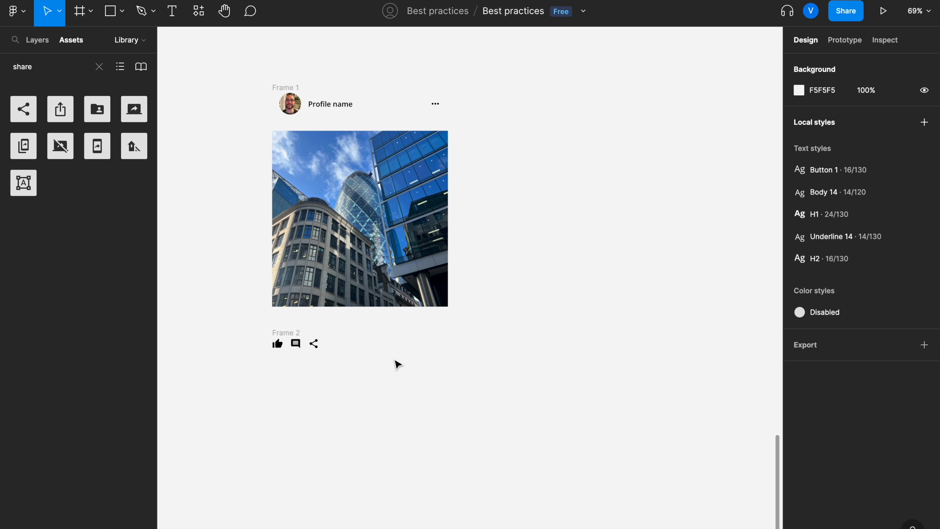
{"action": "scroll", "coordinate": [397, 364], "scroll_direction": "down", "scroll_amount": 5}
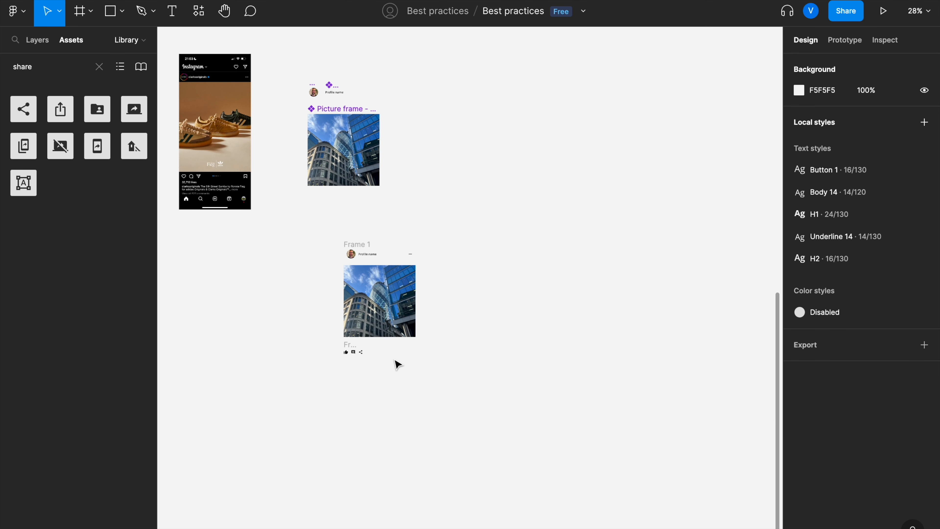
{"action": "scroll", "coordinate": [397, 364], "scroll_direction": "left", "scroll_amount": 3}
{"action": "scroll", "coordinate": [371, 262], "scroll_direction": "up", "scroll_amount": 5}
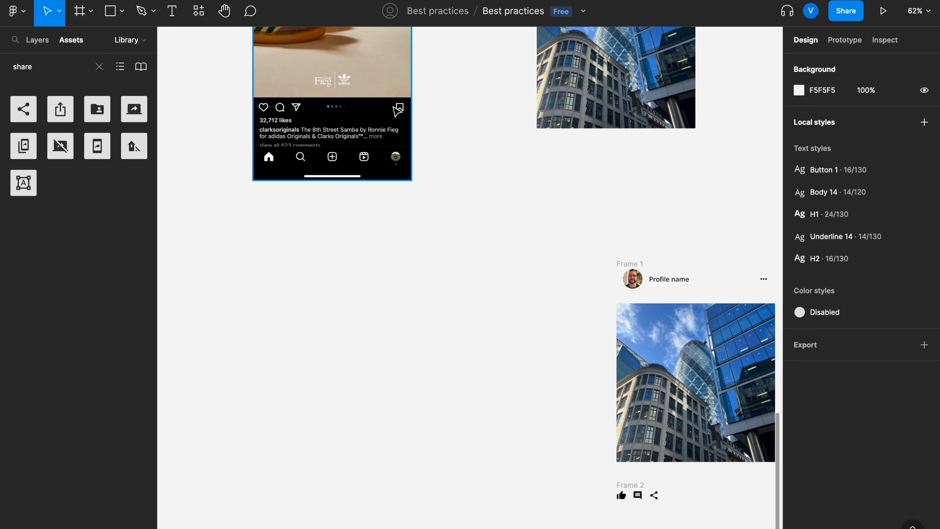
{"action": "scroll", "coordinate": [413, 117], "scroll_direction": "down", "scroll_amount": 5}
{"action": "scroll", "coordinate": [412, 117], "scroll_direction": "right", "scroll_amount": 7}
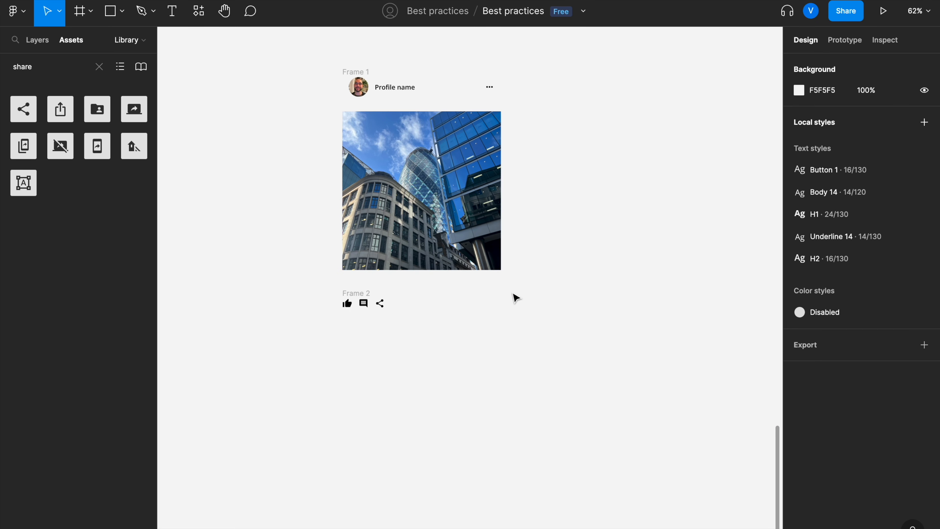
Step: Search the assets for a save icon and place it to the right of the icon row
{"action": "left_click", "coordinate": [104, 72]}
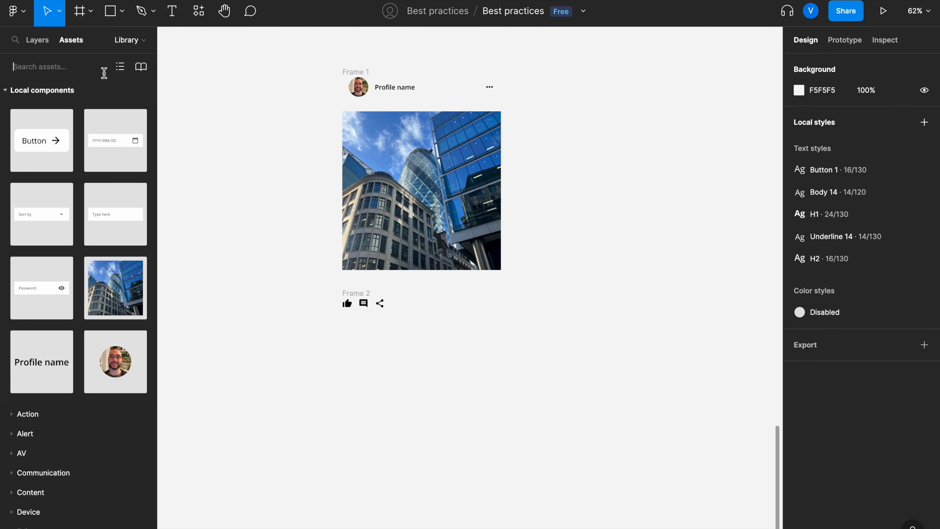
{"action": "type", "text": "save"}
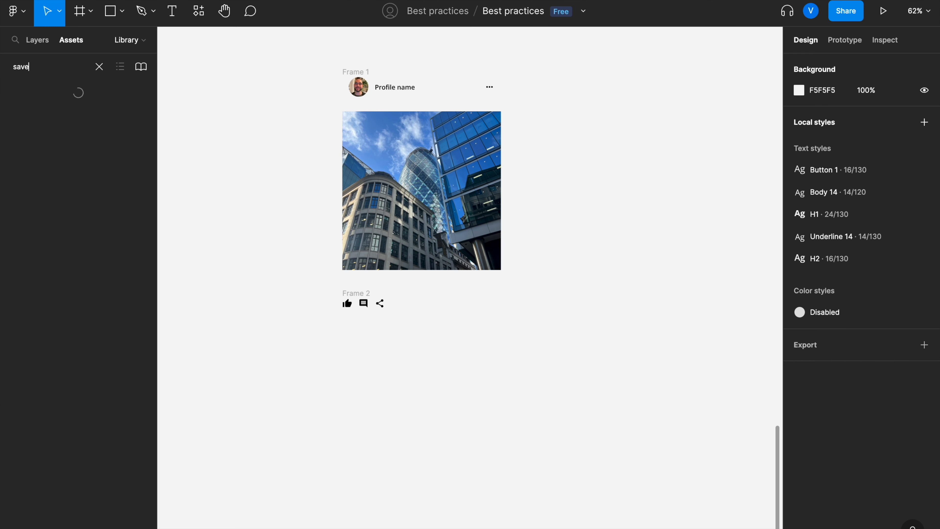
{"action": "left_click_drag", "start_coordinate": [88, 107], "coordinate": [464, 302]}
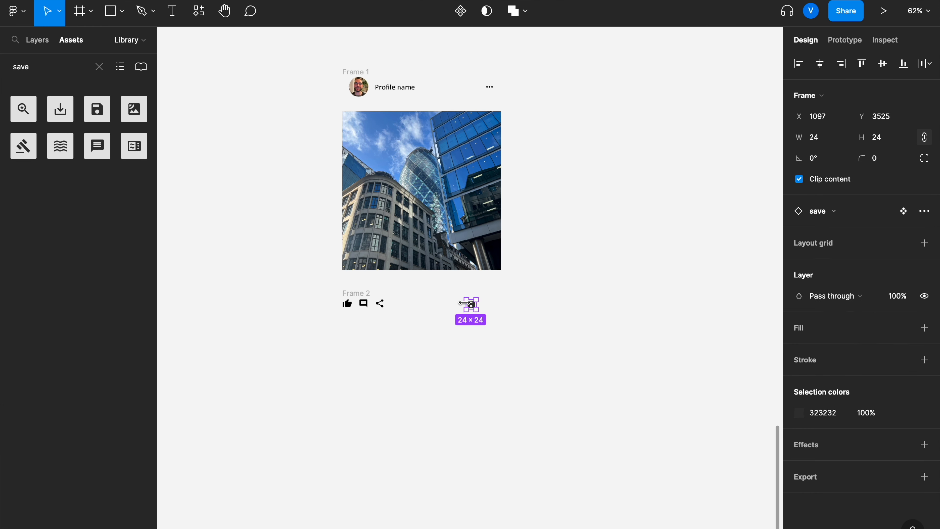
Step: Group the icon row with the save icon and apply auto layout with vertically centred alignment
{"action": "left_click", "coordinate": [362, 295], "text": "shift"}
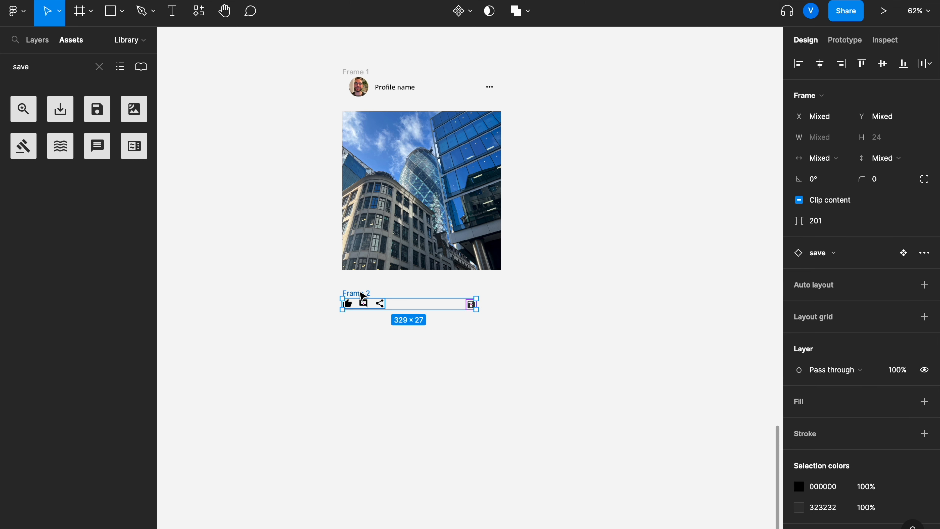
{"action": "key", "text": "ctrl+g"}
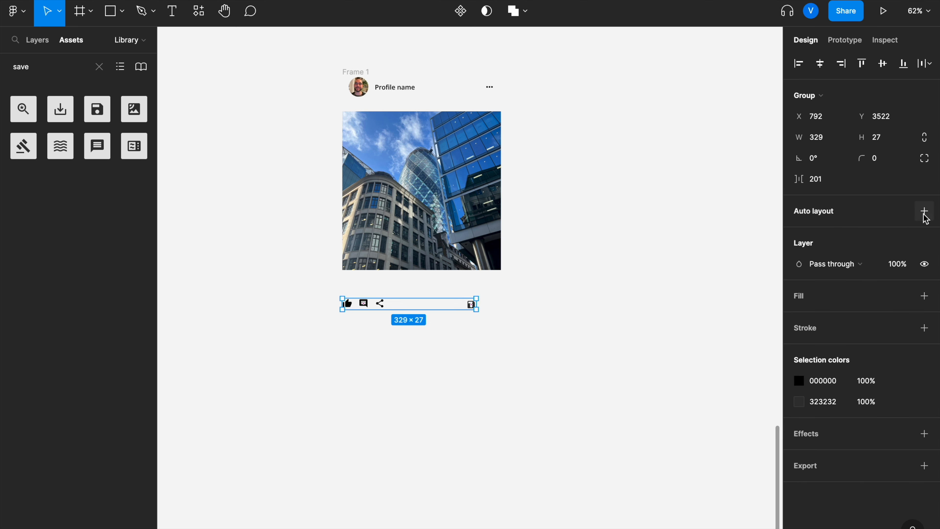
{"action": "left_click", "coordinate": [925, 211]}
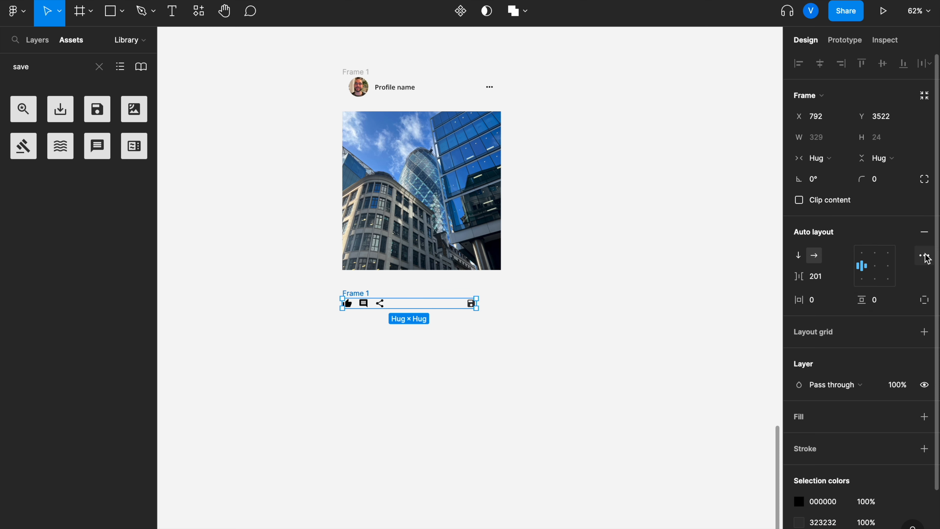
{"action": "left_click", "coordinate": [876, 268]}
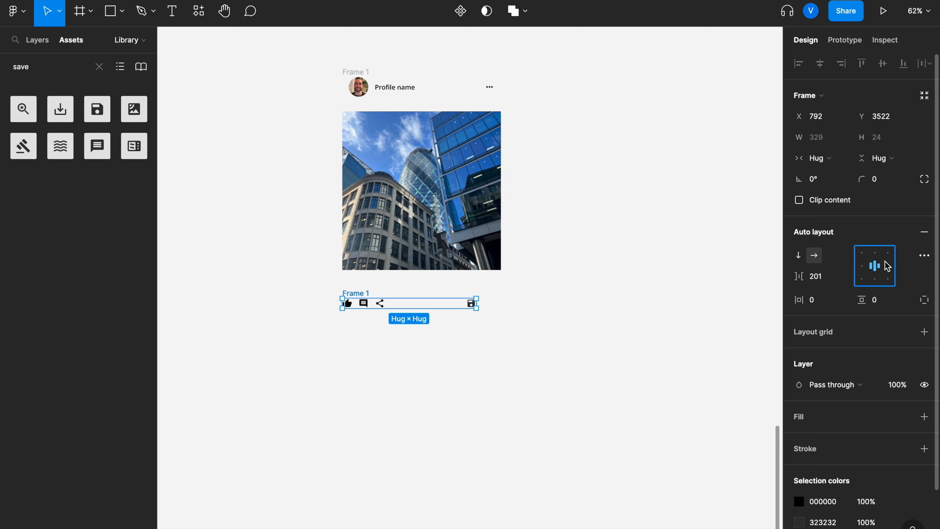
Step: Set the auto layout spacing mode to Space between
{"action": "left_click", "coordinate": [924, 257]}
{"action": "left_click", "coordinate": [767, 366]}
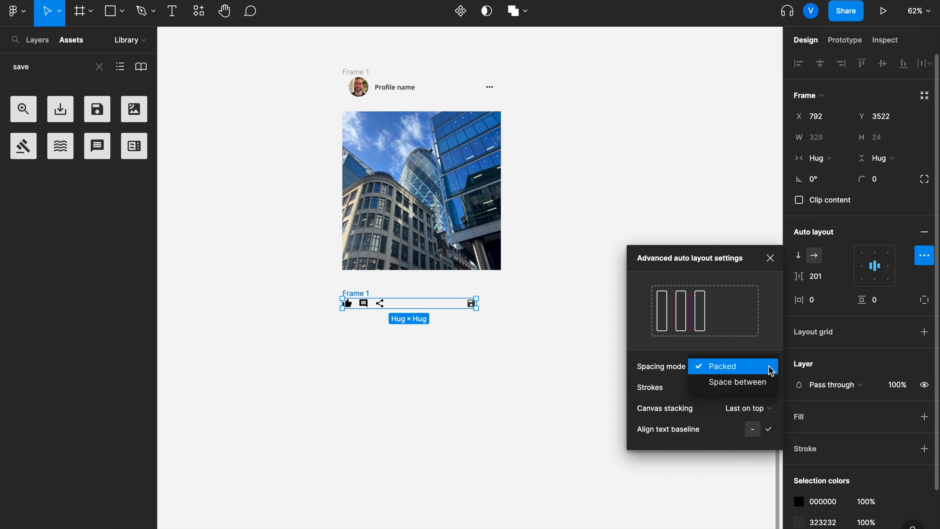
{"action": "left_click", "coordinate": [759, 383]}
Step: Set the icon row's horizontal padding to 16 and its width to 390 so it spans the card
{"action": "left_click", "coordinate": [823, 306]}
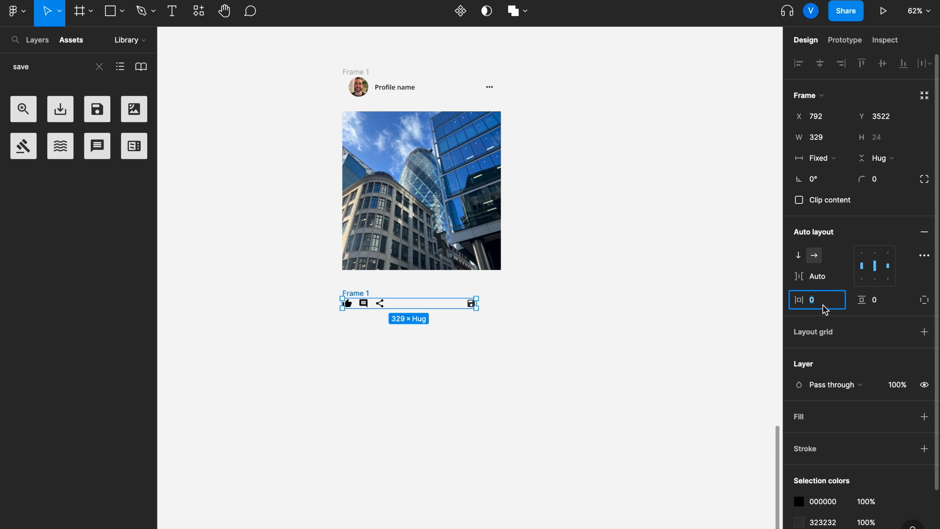
{"action": "key", "text": "Return"}
{"action": "left_click", "coordinate": [836, 140]}
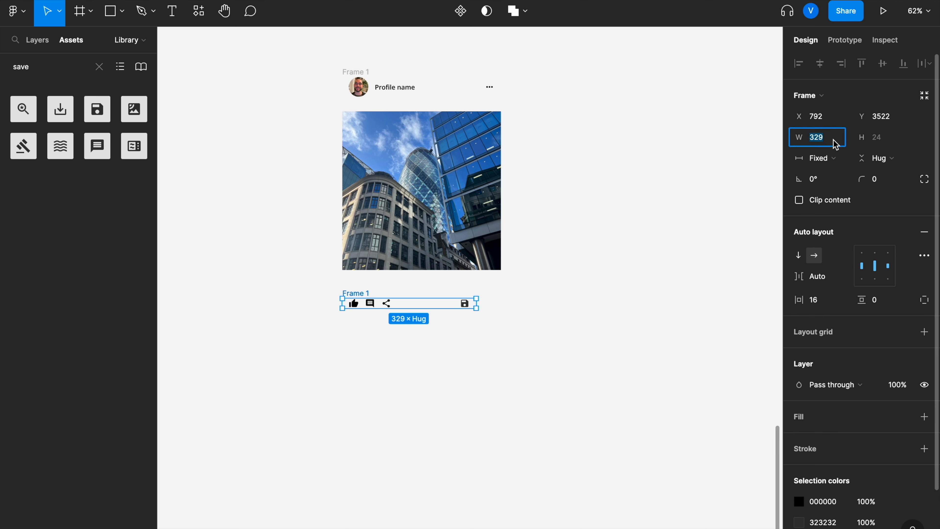
{"action": "type", "text": "3"}
{"action": "key", "text": "Return"}
{"action": "left_click", "coordinate": [507, 384]}
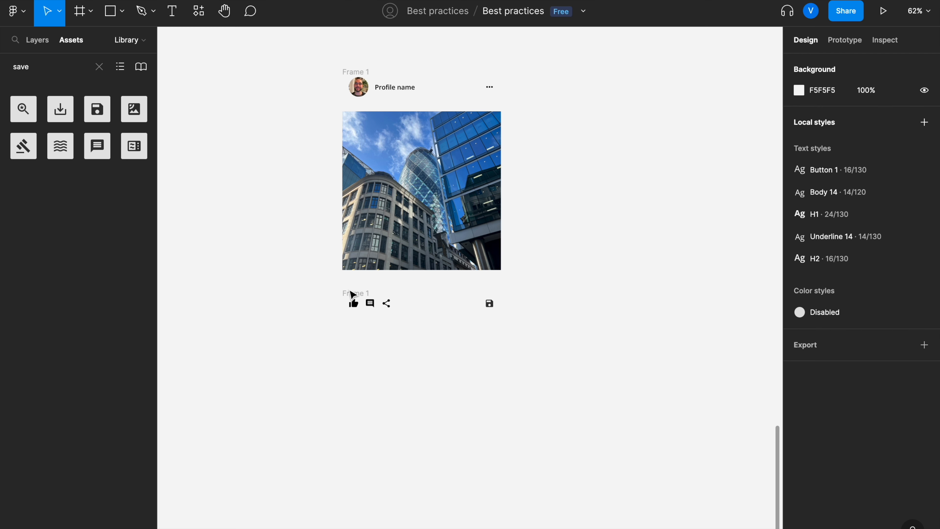
Step: Move the icon row up so it sits directly beneath the post image
{"action": "left_click_drag", "start_coordinate": [348, 293], "coordinate": [348, 279]}
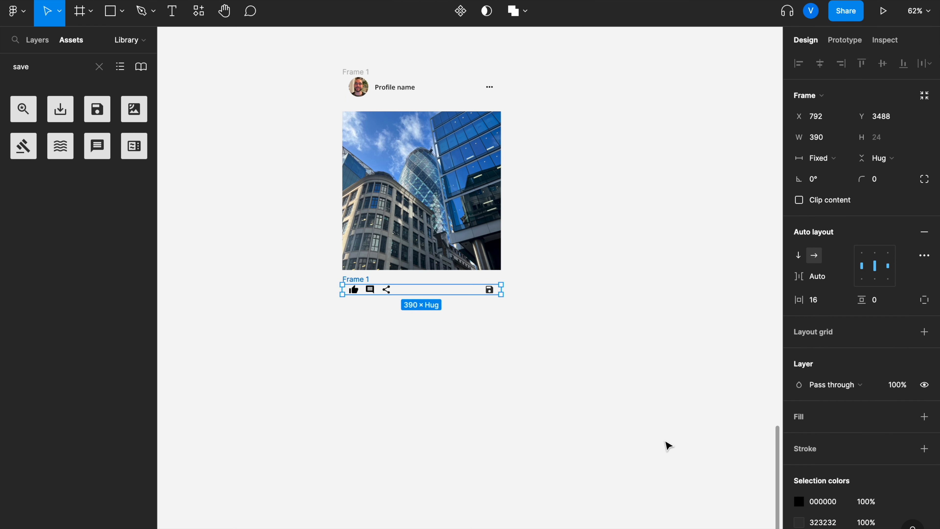
{"action": "left_click", "coordinate": [824, 523]}
{"action": "type", "text": "0"}
{"action": "key", "text": "Return"}
{"action": "left_click", "coordinate": [601, 503]}
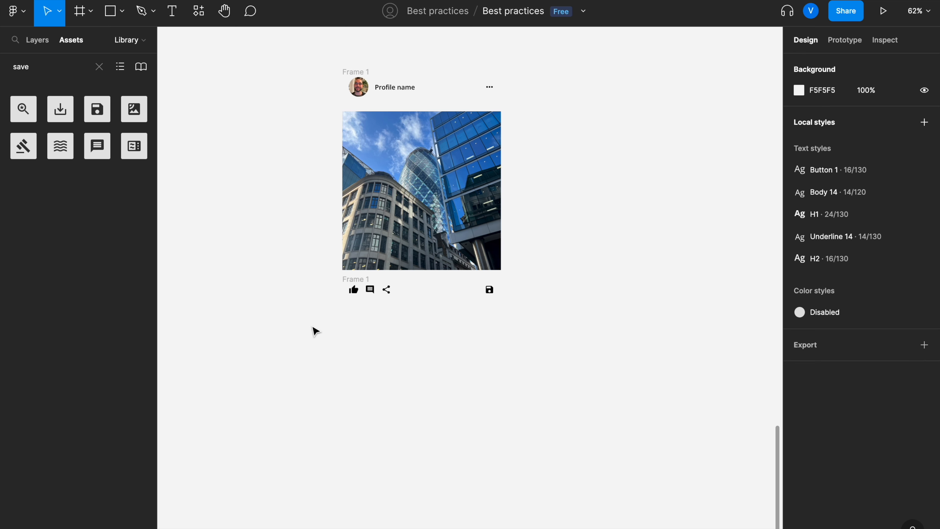
Step: Examine the reference mockup's likes and caption area next to the post card
{"action": "scroll", "coordinate": [313, 326], "scroll_direction": "up", "scroll_amount": 4}
{"action": "scroll", "coordinate": [313, 327], "scroll_direction": "down", "scroll_amount": 5}
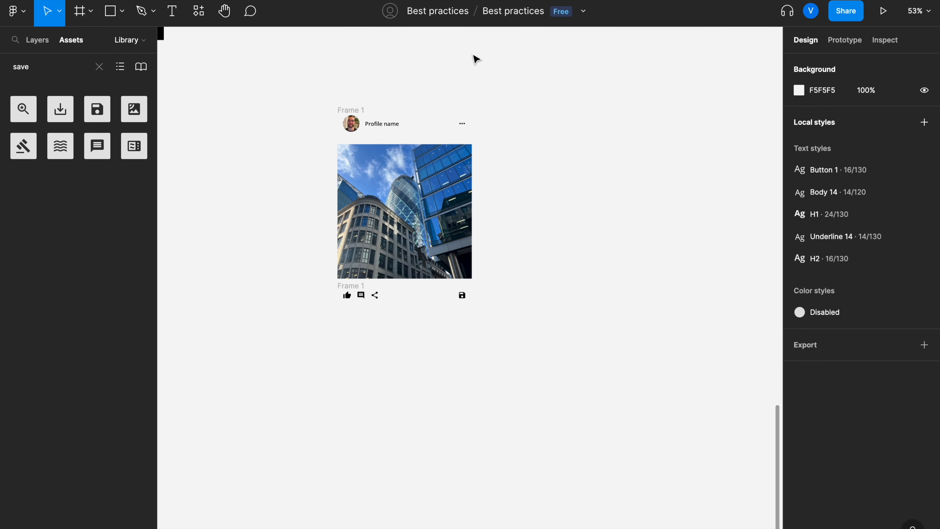
{"action": "scroll", "coordinate": [437, 189], "scroll_direction": "down", "scroll_amount": 4}
{"action": "scroll", "coordinate": [433, 159], "scroll_direction": "up", "scroll_amount": 6}
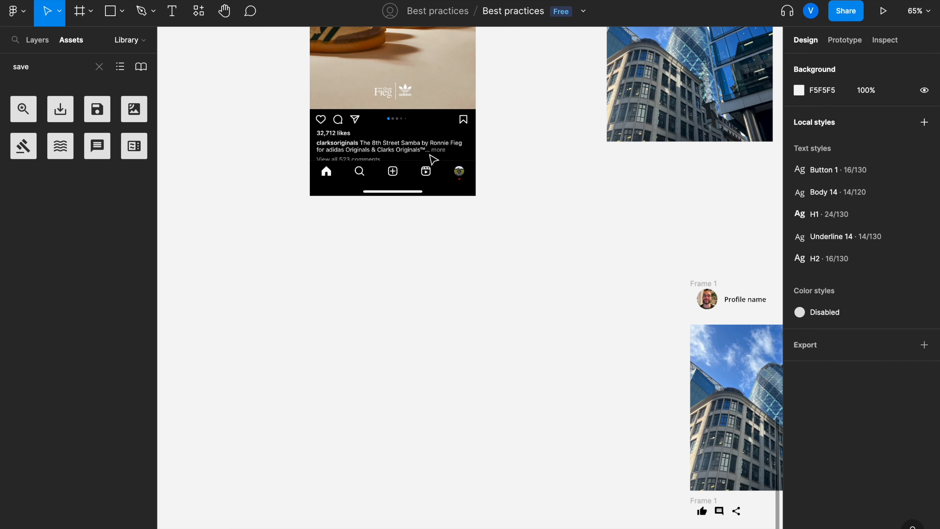
{"action": "scroll", "coordinate": [433, 159], "scroll_direction": "up", "scroll_amount": 4}
{"action": "scroll", "coordinate": [363, 218], "scroll_direction": "up", "scroll_amount": 2}
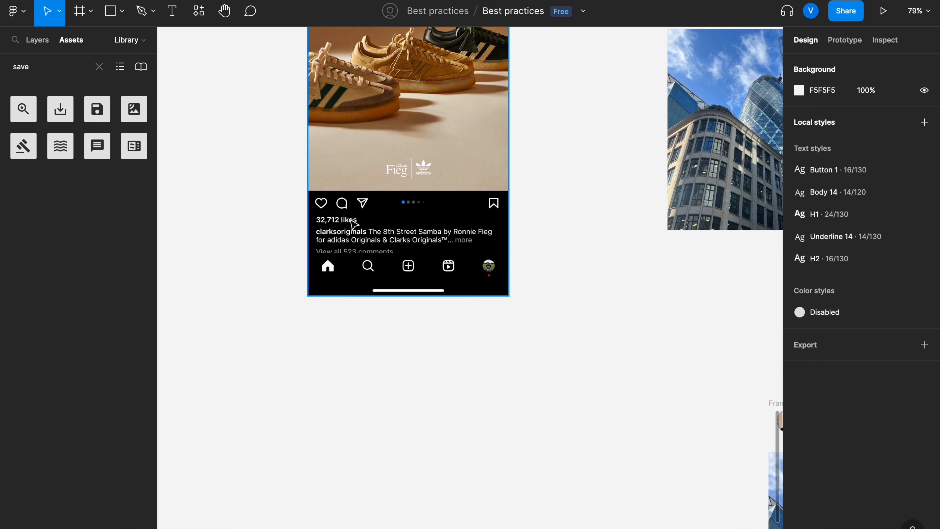
{"action": "scroll", "coordinate": [351, 225], "scroll_direction": "down", "scroll_amount": 10}
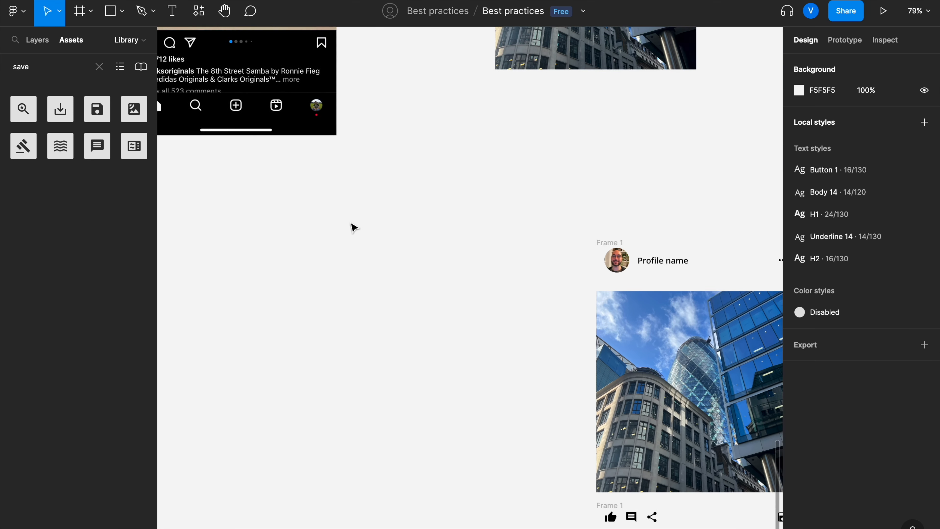
{"action": "scroll", "coordinate": [355, 240], "scroll_direction": "down", "scroll_amount": 2}
{"action": "scroll", "coordinate": [355, 240], "scroll_direction": "down", "scroll_amount": 1}
{"action": "scroll", "coordinate": [354, 240], "scroll_direction": "right", "scroll_amount": 1}
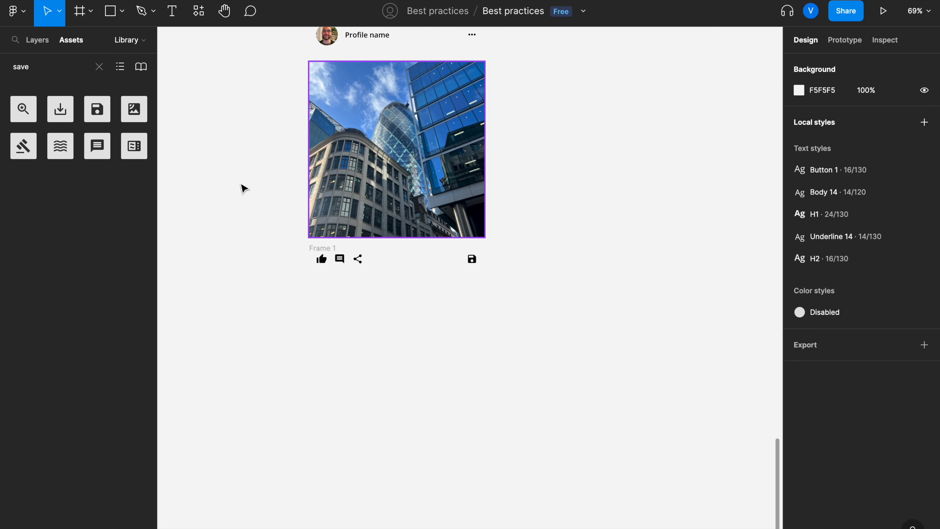
Step: Add a "100 Likes" text below the icon row and align it with the card's left edge
{"action": "left_click", "coordinate": [172, 11]}
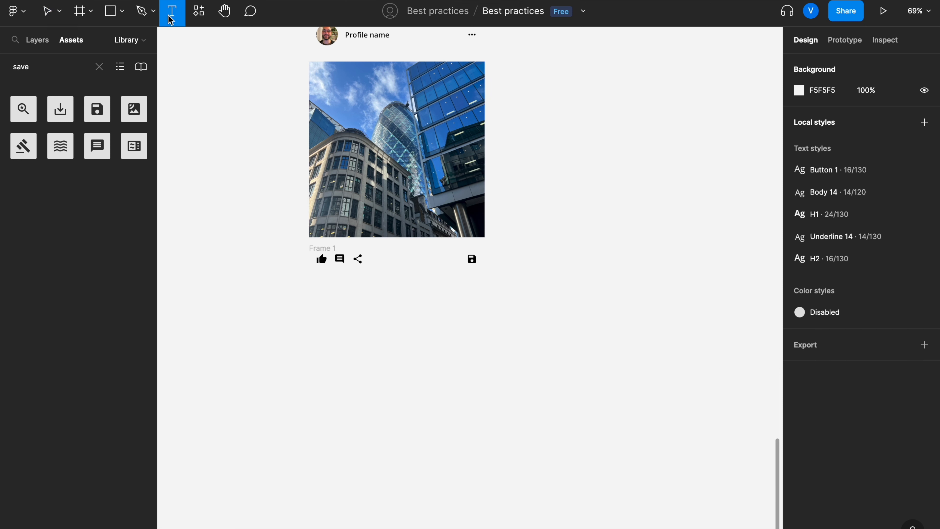
{"action": "left_click", "coordinate": [338, 314]}
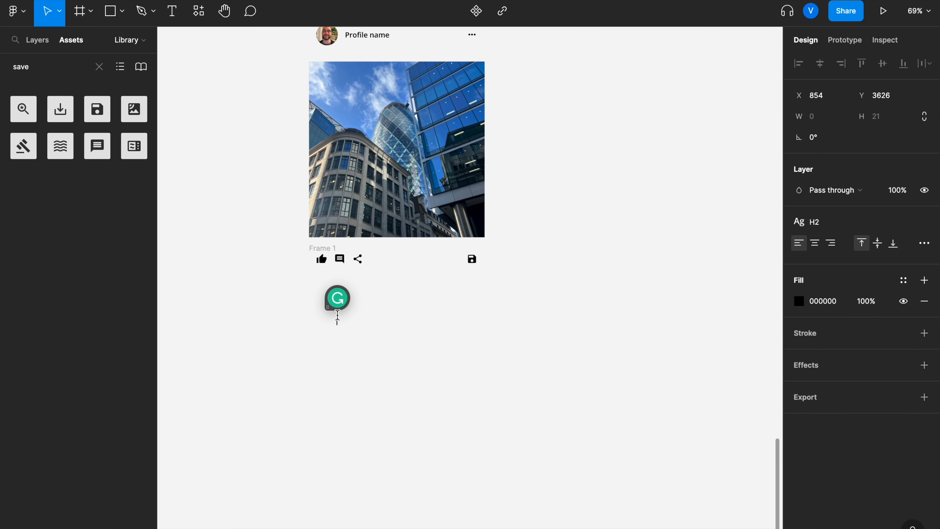
{"action": "type", "text": "100 Likes"}
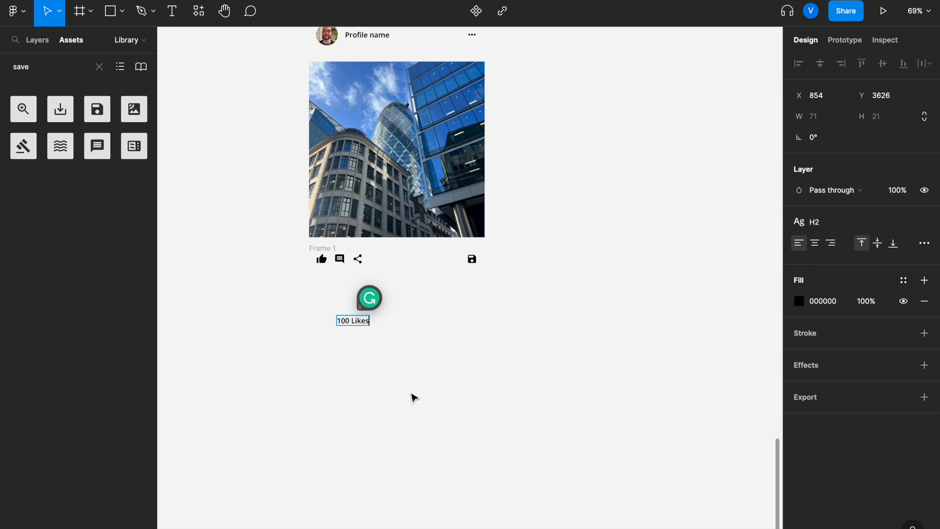
{"action": "key", "text": "Escape"}
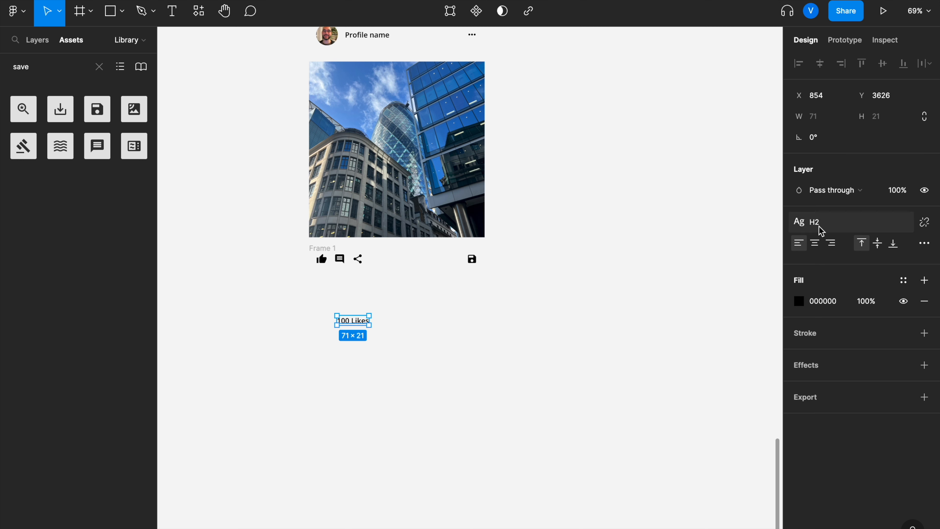
{"action": "left_click", "coordinate": [359, 406]}
{"action": "left_click_drag", "start_coordinate": [355, 325], "coordinate": [329, 287]}
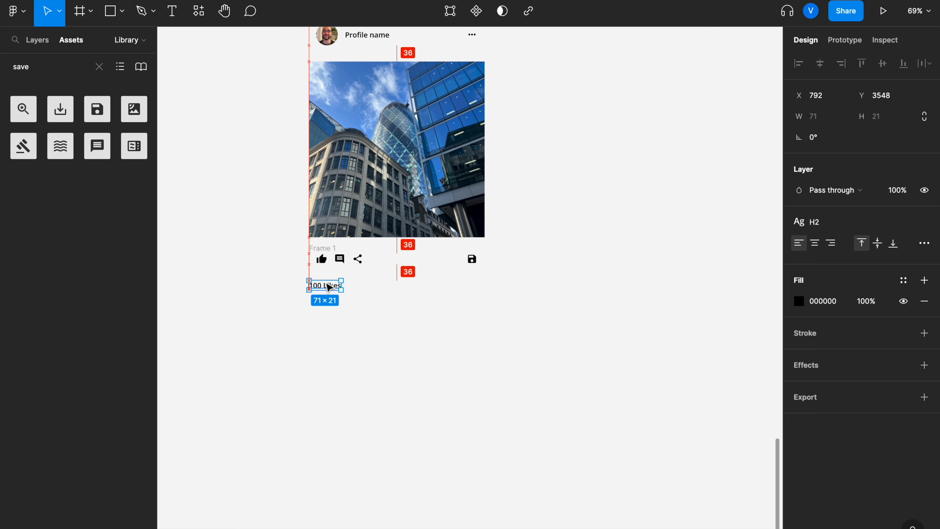
{"action": "left_click", "coordinate": [384, 327]}
Step: Compare the reference mockup's caption layout with the card's likes text
{"action": "scroll", "coordinate": [385, 329], "scroll_direction": "down", "scroll_amount": 3}
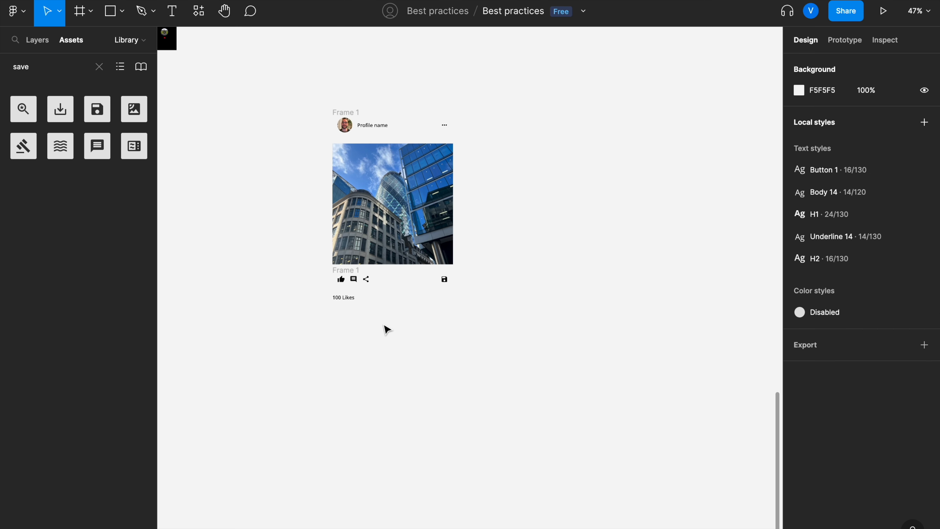
{"action": "scroll", "coordinate": [385, 329], "scroll_direction": "left", "scroll_amount": 6}
{"action": "scroll", "coordinate": [385, 328], "scroll_direction": "up", "scroll_amount": 3}
{"action": "scroll", "coordinate": [342, 131], "scroll_direction": "up", "scroll_amount": 5}
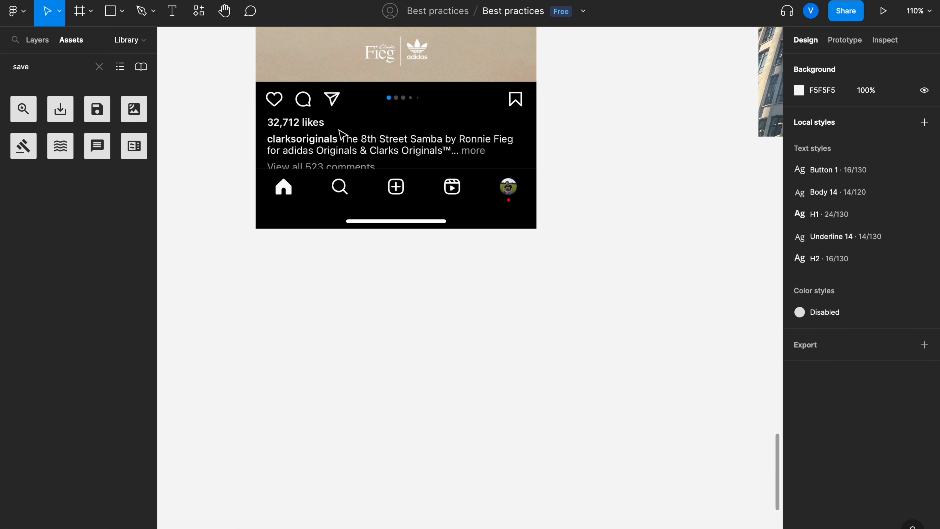
{"action": "scroll", "coordinate": [342, 134], "scroll_direction": "down", "scroll_amount": 5}
{"action": "scroll", "coordinate": [340, 134], "scroll_direction": "down", "scroll_amount": 5}
{"action": "scroll", "coordinate": [340, 134], "scroll_direction": "right", "scroll_amount": 4}
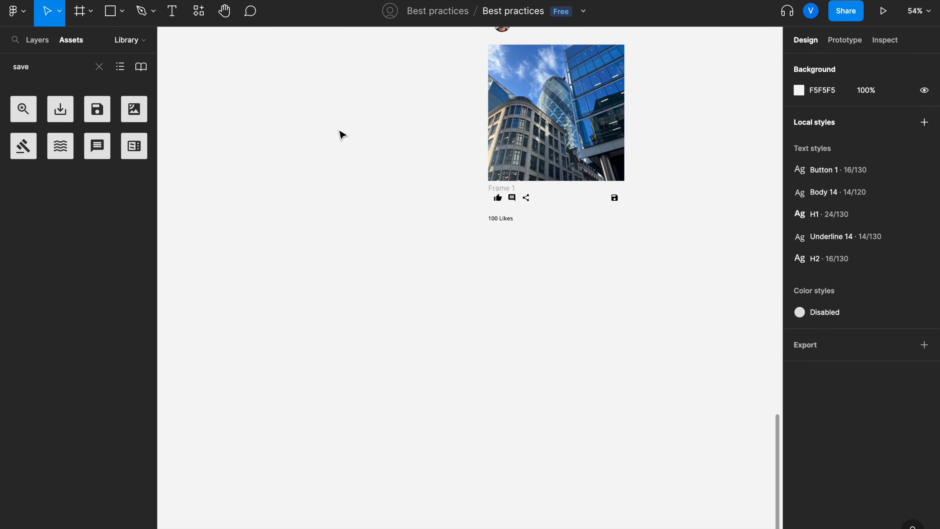
{"action": "scroll", "coordinate": [420, 246], "scroll_direction": "right", "scroll_amount": 2}
{"action": "scroll", "coordinate": [403, 239], "scroll_direction": "down", "scroll_amount": 1}
Step: Place a Profile name component instance from the local assets below the likes text
{"action": "left_click", "coordinate": [99, 67]}
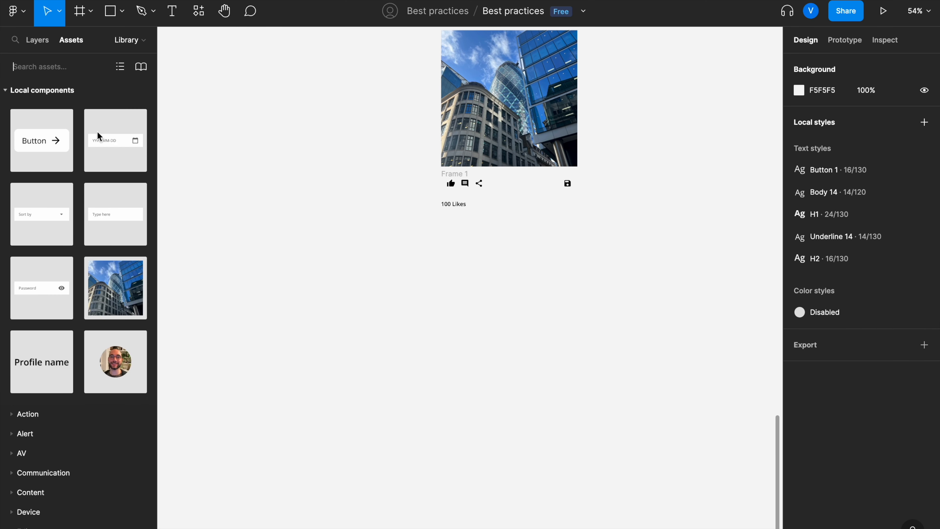
{"action": "left_click_drag", "start_coordinate": [46, 351], "coordinate": [478, 219]}
{"action": "scroll", "coordinate": [479, 259], "scroll_direction": "up", "scroll_amount": 5}
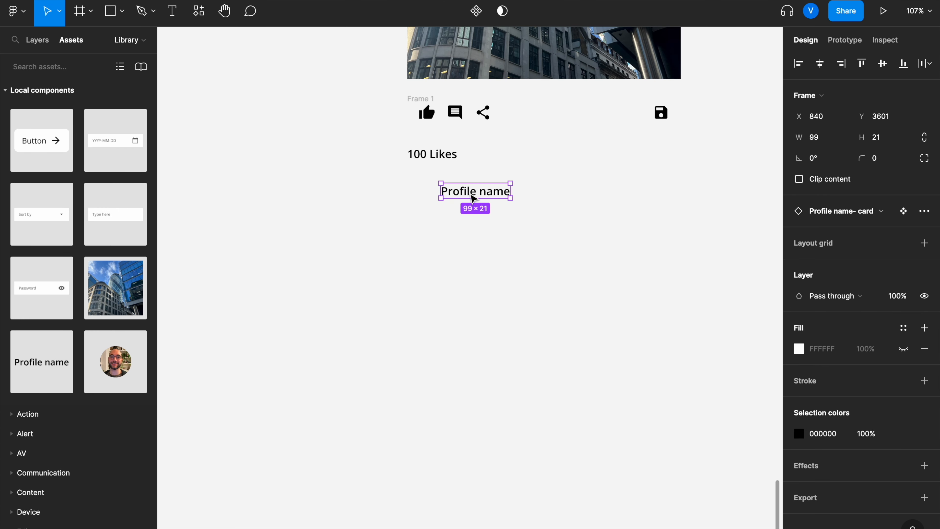
{"action": "left_click_drag", "start_coordinate": [482, 190], "coordinate": [449, 192]}
{"action": "left_click", "coordinate": [470, 274]}
Step: Look over the page and the reference mockup around the post card
{"action": "scroll", "coordinate": [470, 275], "scroll_direction": "down", "scroll_amount": 5}
{"action": "scroll", "coordinate": [469, 275], "scroll_direction": "left", "scroll_amount": 5}
{"action": "scroll", "coordinate": [469, 274], "scroll_direction": "down", "scroll_amount": 4}
{"action": "scroll", "coordinate": [469, 275], "scroll_direction": "left", "scroll_amount": 6}
{"action": "scroll", "coordinate": [470, 275], "scroll_direction": "up", "scroll_amount": 5}
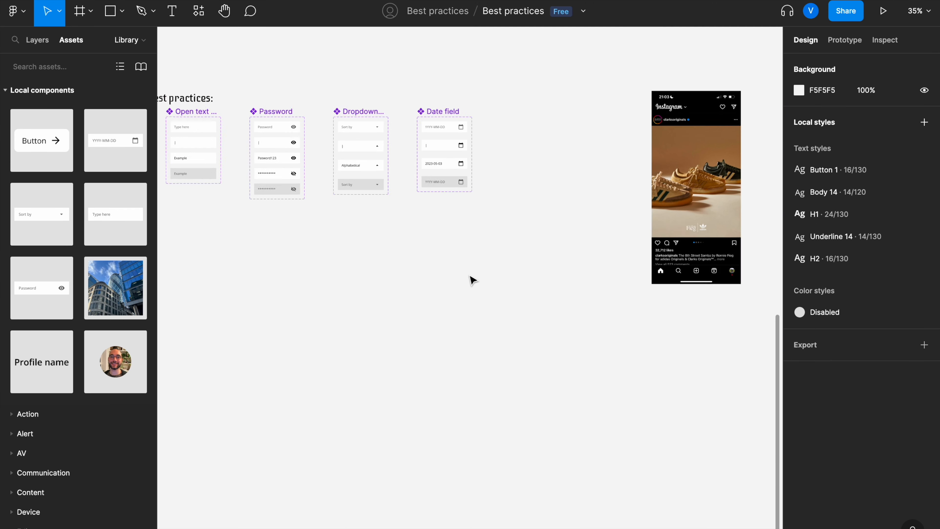
{"action": "scroll", "coordinate": [470, 274], "scroll_direction": "right", "scroll_amount": 8}
{"action": "scroll", "coordinate": [470, 275], "scroll_direction": "down", "scroll_amount": 3}
{"action": "scroll", "coordinate": [319, 113], "scroll_direction": "up", "scroll_amount": 5}
{"action": "scroll", "coordinate": [319, 113], "scroll_direction": "down", "scroll_amount": 9}
{"action": "scroll", "coordinate": [319, 113], "scroll_direction": "right", "scroll_amount": 6}
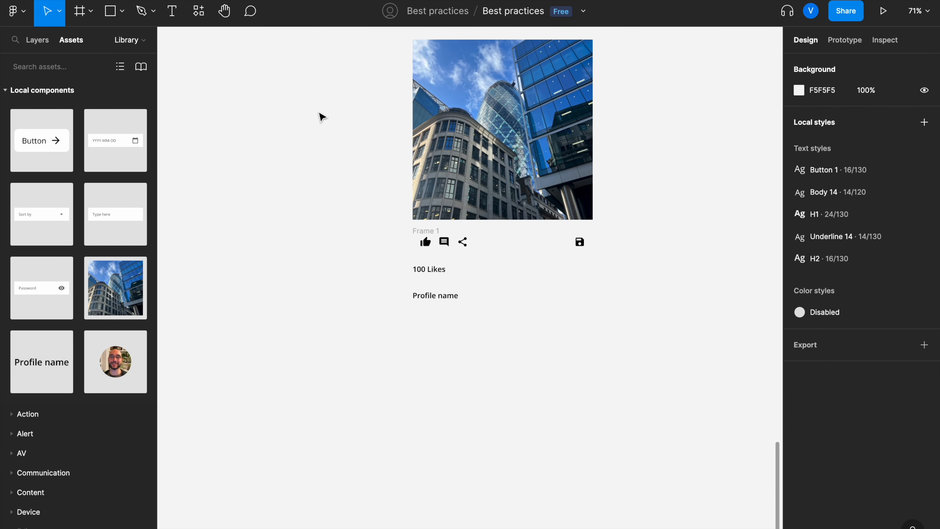
Step: Detach the Profile name instance and widen it to 390 to match the card
{"action": "left_click", "coordinate": [457, 302]}
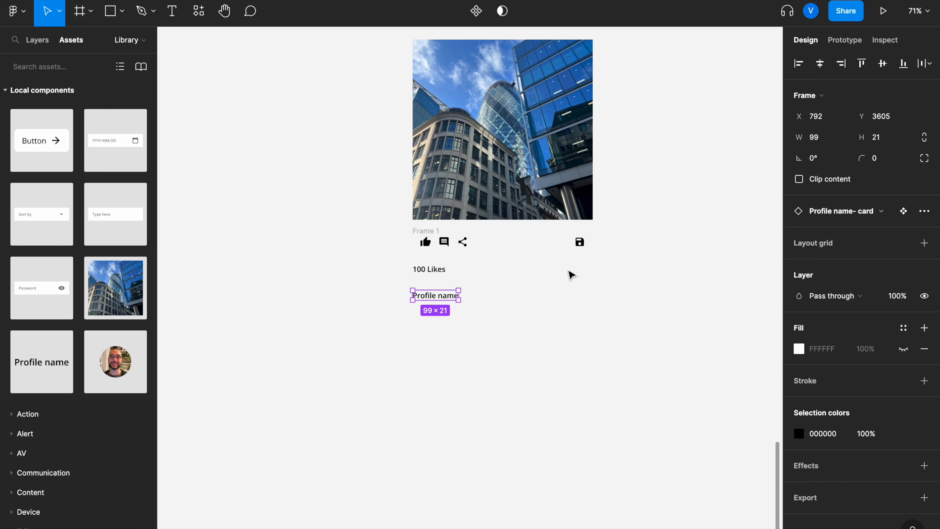
{"action": "left_click", "coordinate": [926, 213]}
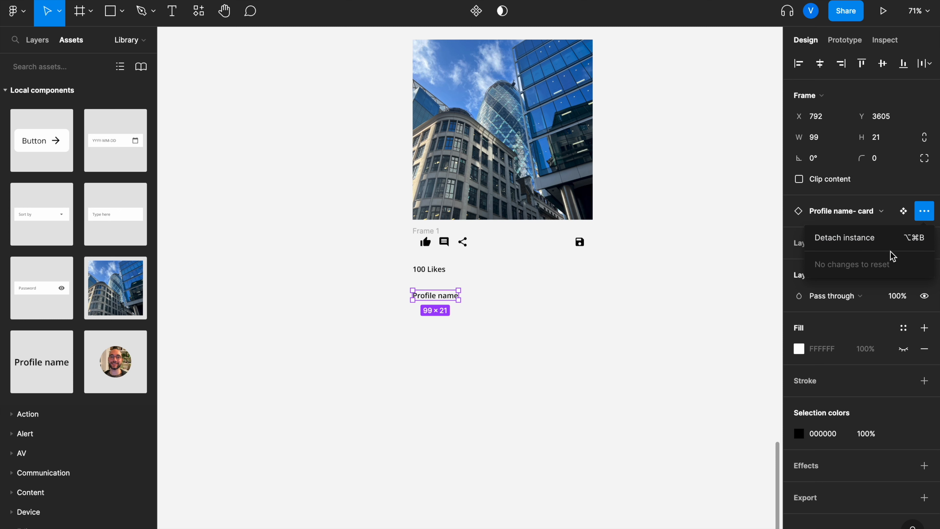
{"action": "left_click", "coordinate": [891, 240]}
{"action": "left_click", "coordinate": [545, 369]}
{"action": "left_click", "coordinate": [451, 303]}
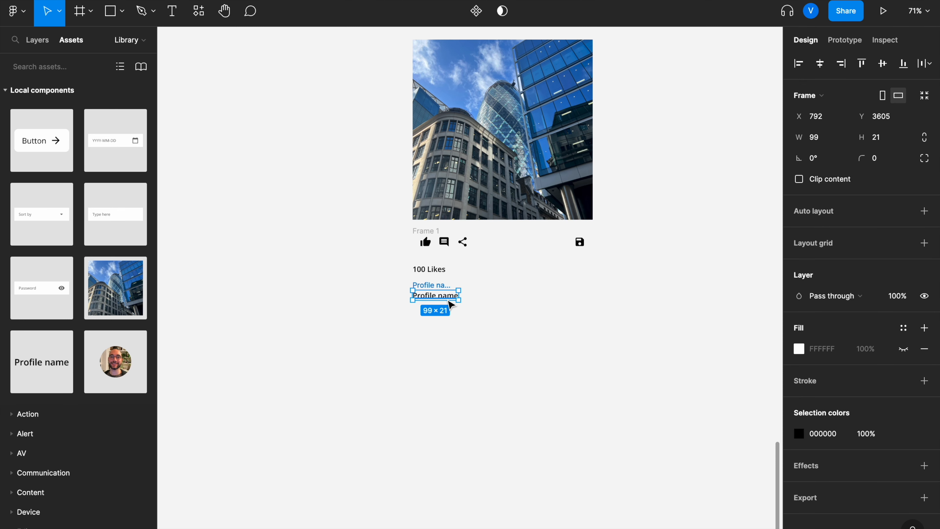
{"action": "left_click_drag", "start_coordinate": [460, 295], "coordinate": [591, 292]}
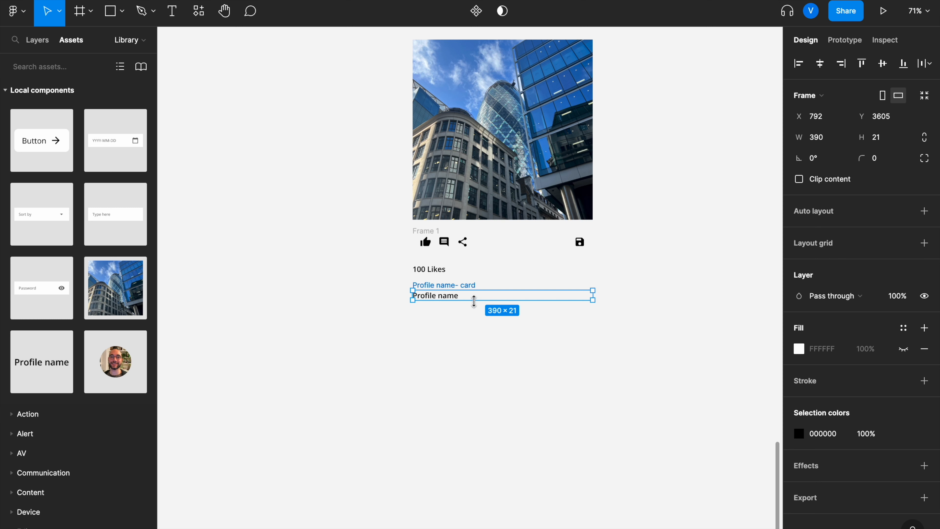
Step: Append "Example text description #post" after the profile name as the caption
{"action": "left_click", "coordinate": [458, 297]}
{"action": "double_click", "coordinate": [459, 297]}
{"action": "left_click", "coordinate": [459, 297]}
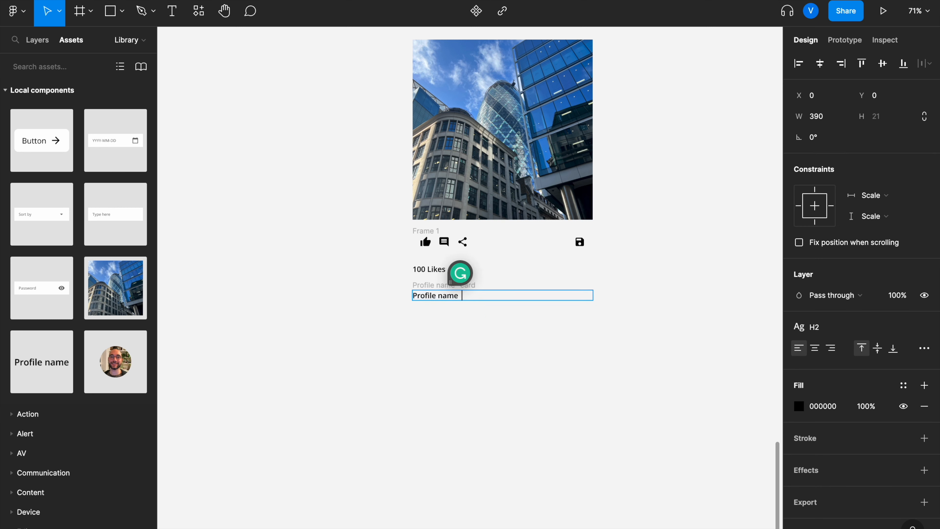
{"action": "type", "text": "Example"}
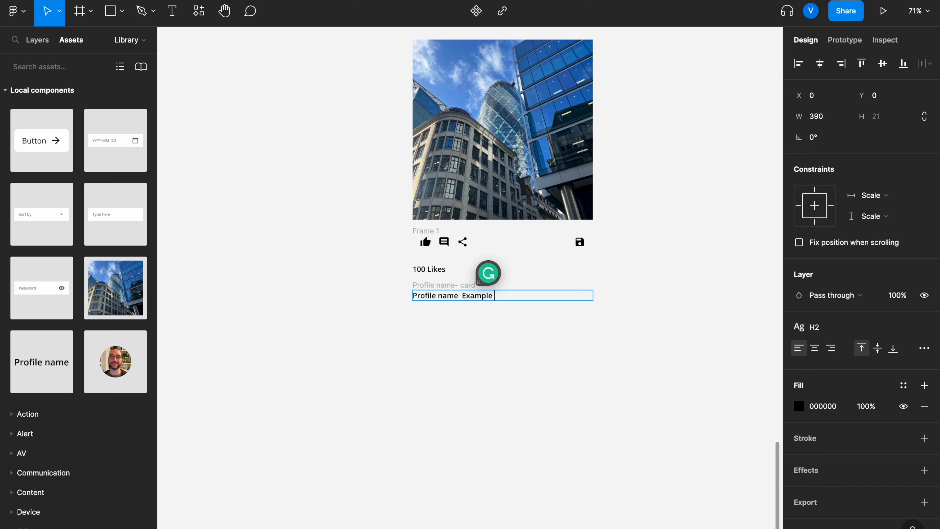
{"action": "type", "text": " text d"}
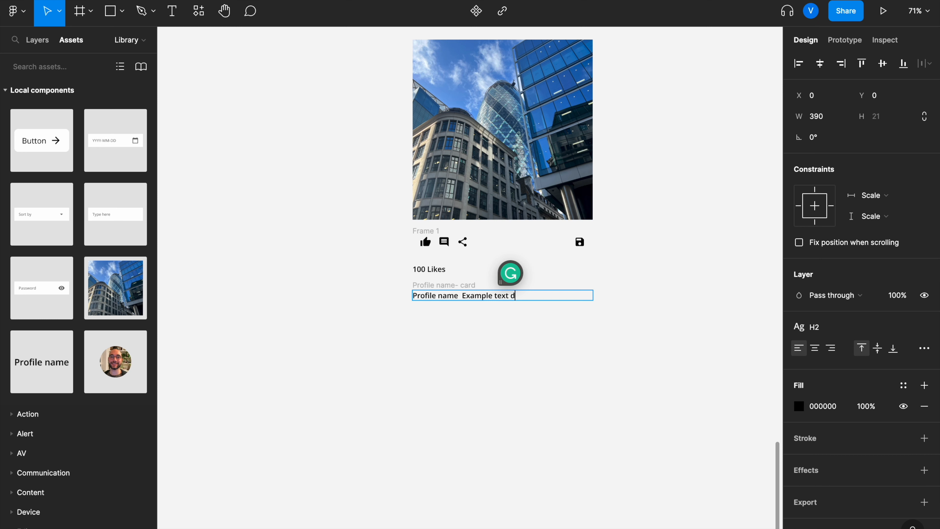
{"action": "type", "text": "escription"}
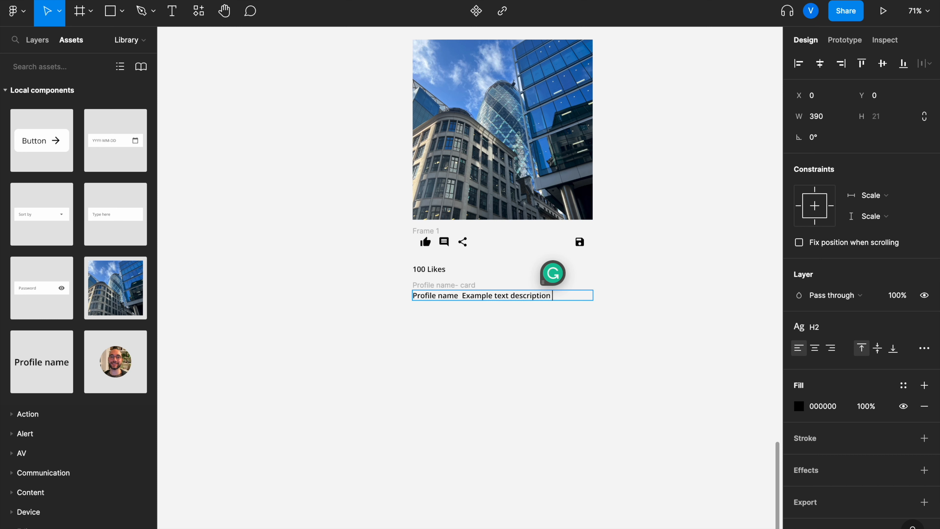
{"action": "type", "text": " #post"}
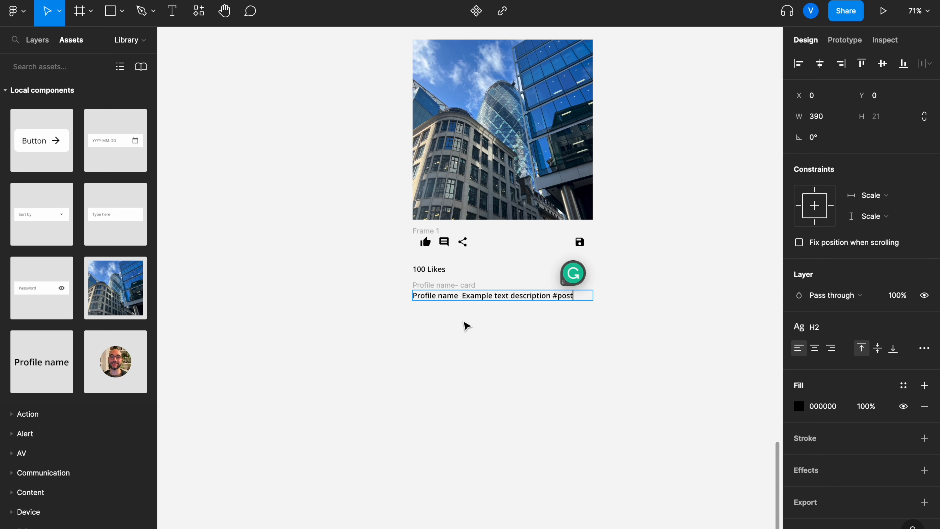
{"action": "key", "text": "Escape"}
Step: Apply the Body 14 text style to the caption's description portion
{"action": "double_click", "coordinate": [530, 299]}
{"action": "left_click_drag", "start_coordinate": [564, 296], "coordinate": [481, 295]}
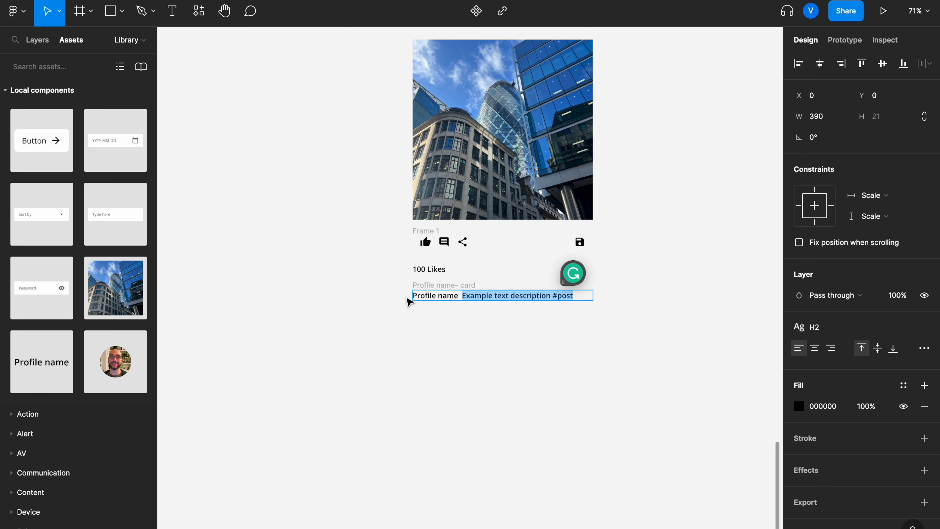
{"action": "left_click", "coordinate": [811, 328]}
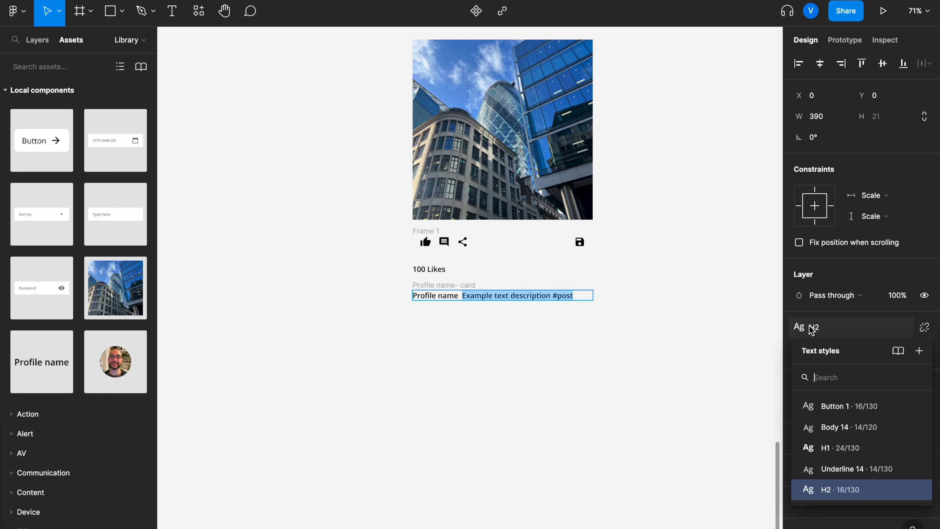
{"action": "left_click", "coordinate": [846, 435]}
{"action": "key", "text": "Escape"}
{"action": "left_click", "coordinate": [545, 372]}
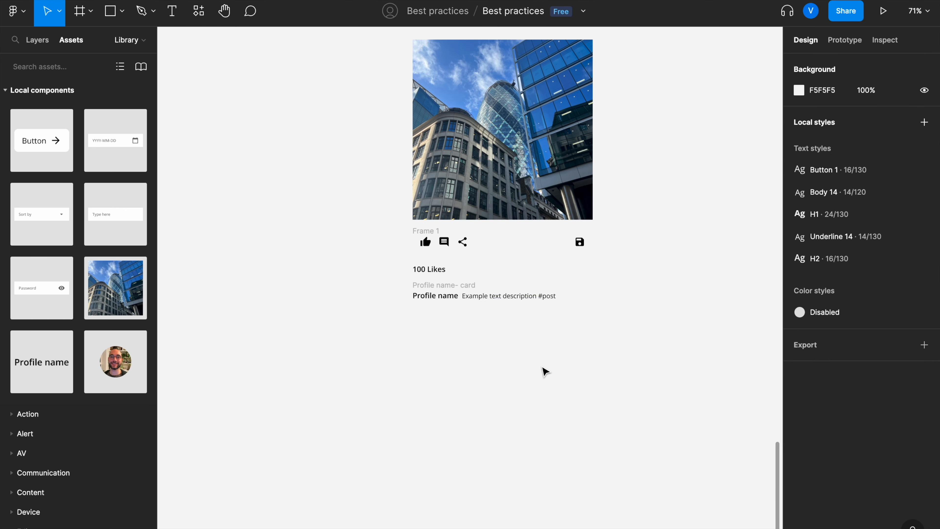
{"action": "scroll", "coordinate": [545, 371], "scroll_direction": "up", "scroll_amount": 3}
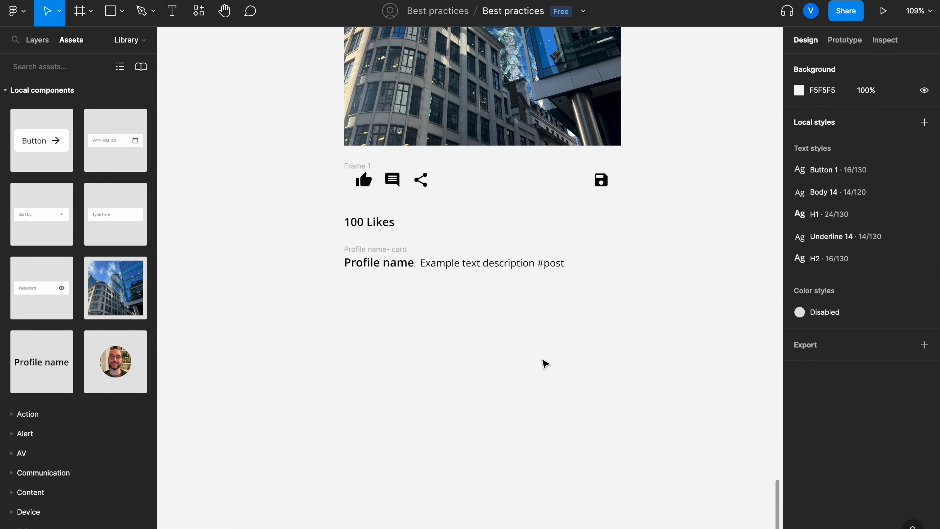
Step: Wrap all of the post card's elements in a single vertical auto-layout frame
{"action": "scroll", "coordinate": [545, 364], "scroll_direction": "down", "scroll_amount": 4}
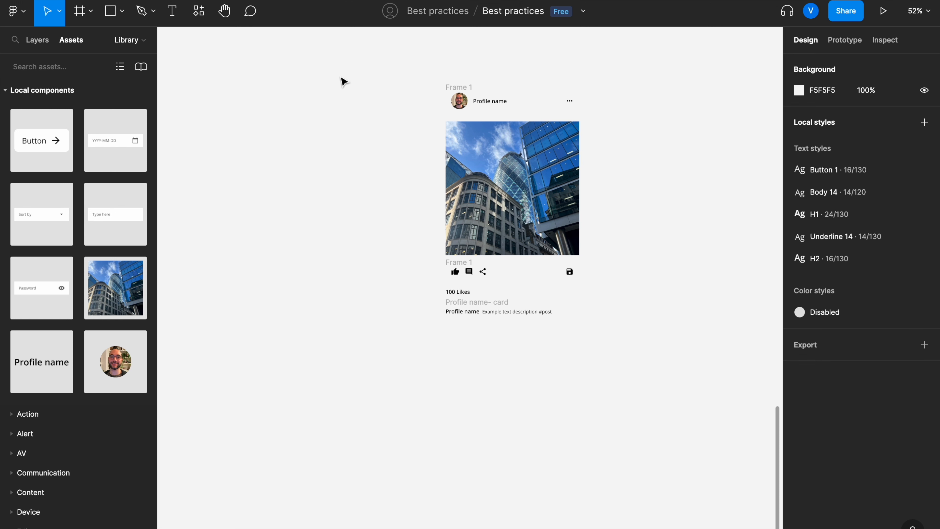
{"action": "left_click_drag", "start_coordinate": [390, 57], "coordinate": [744, 448]}
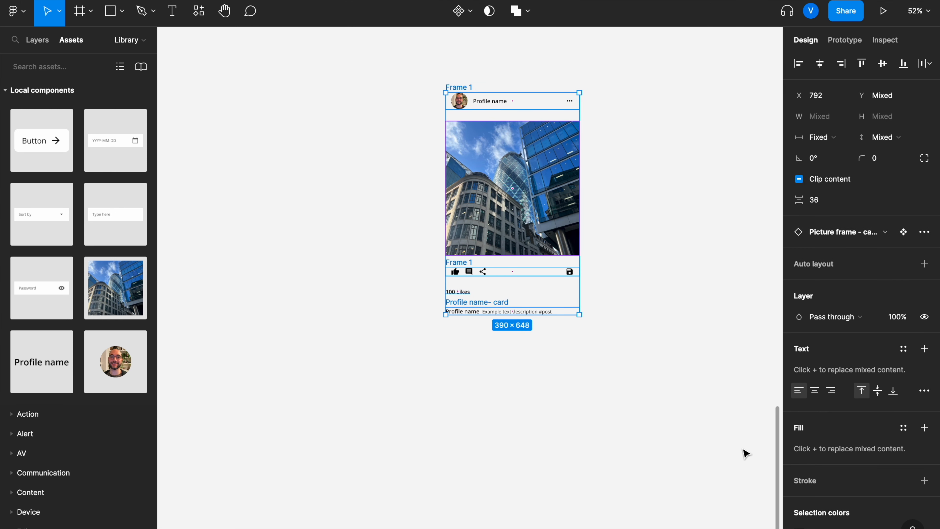
{"action": "key", "text": "ctrl+g"}
{"action": "left_click", "coordinate": [926, 213]}
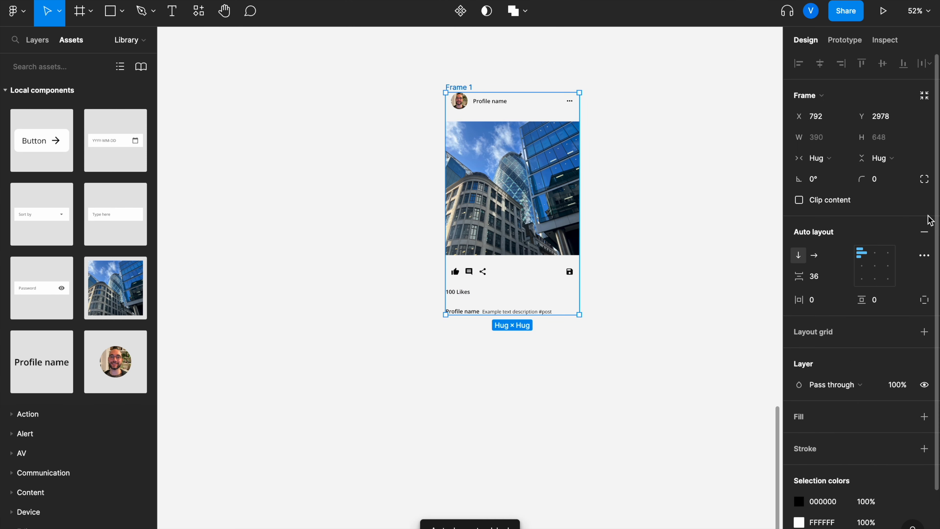
{"action": "left_click", "coordinate": [592, 420]}
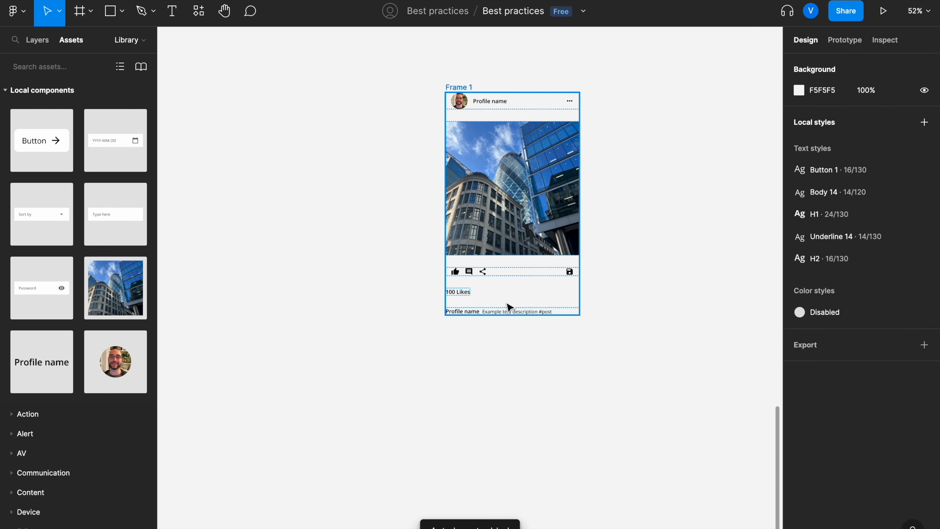
Step: Set the card frame's auto-layout spacing between items to 24
{"action": "scroll", "coordinate": [513, 197], "scroll_direction": "up", "scroll_amount": 5}
{"action": "scroll", "coordinate": [512, 197], "scroll_direction": "left", "scroll_amount": 3}
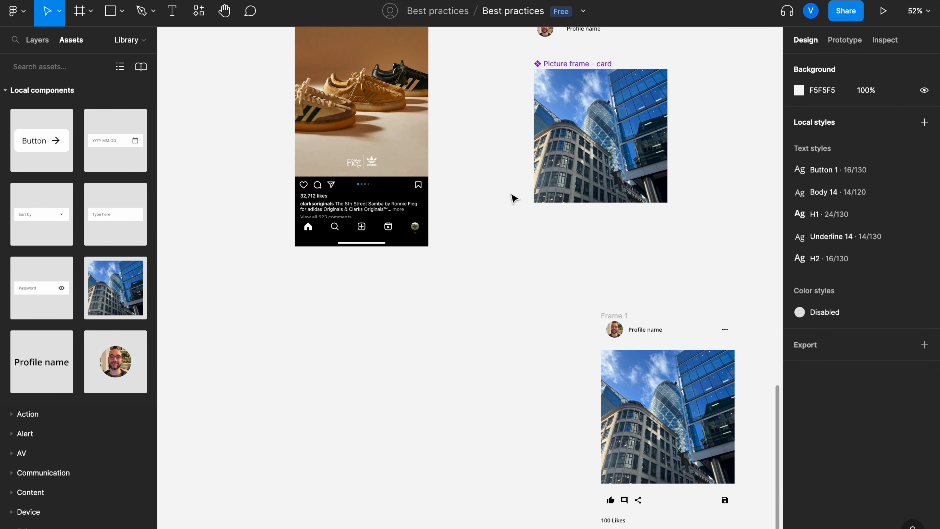
{"action": "scroll", "coordinate": [512, 197], "scroll_direction": "down", "scroll_amount": 4}
{"action": "scroll", "coordinate": [512, 197], "scroll_direction": "right", "scroll_amount": 3}
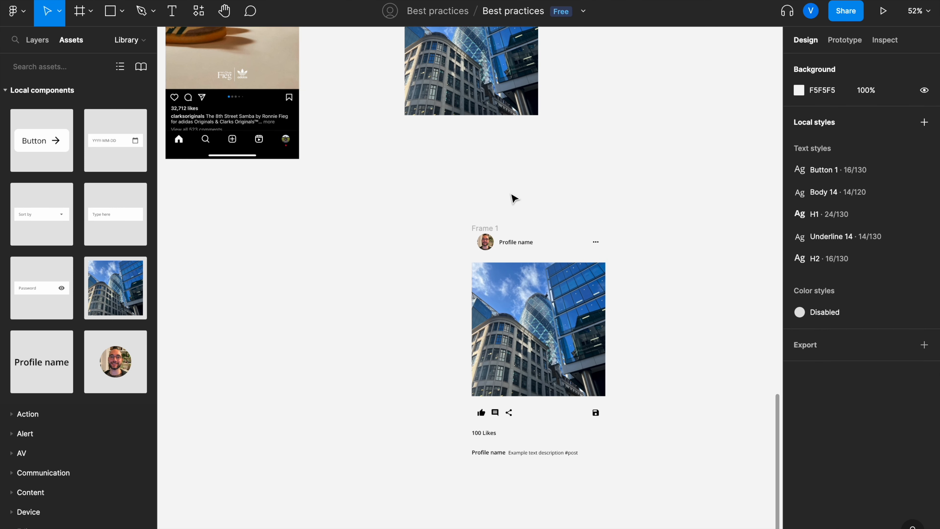
{"action": "left_click", "coordinate": [487, 226]}
{"action": "left_click", "coordinate": [487, 222]}
{"action": "left_click", "coordinate": [827, 277]}
{"action": "type", "text": "24"}
{"action": "key", "text": "Return"}
{"action": "left_click", "coordinate": [728, 366]}
Step: Group the picture frame and icon row into a vertical auto-layout frame with 16 spacing
{"action": "scroll", "coordinate": [727, 366], "scroll_direction": "down", "scroll_amount": 1}
{"action": "scroll", "coordinate": [707, 367], "scroll_direction": "down", "scroll_amount": 5}
{"action": "scroll", "coordinate": [707, 368], "scroll_direction": "right", "scroll_amount": 1}
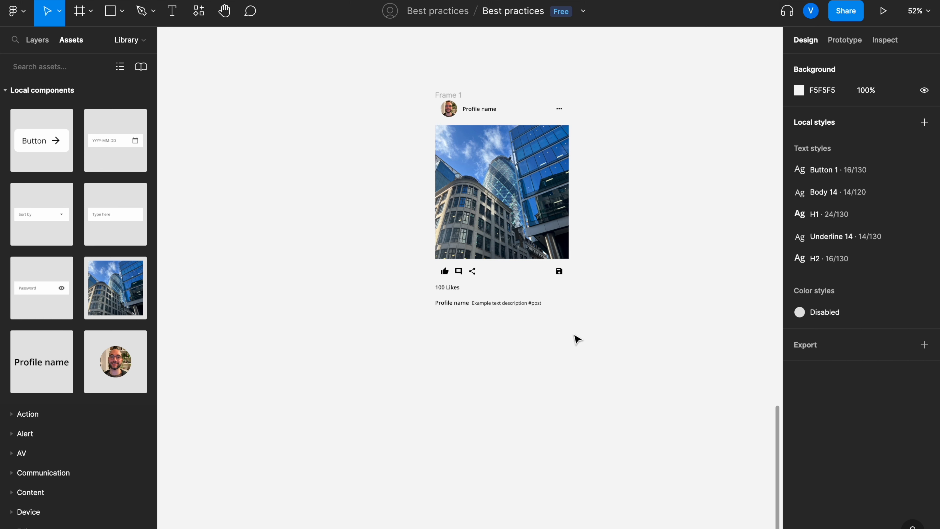
{"action": "left_click", "coordinate": [455, 274]}
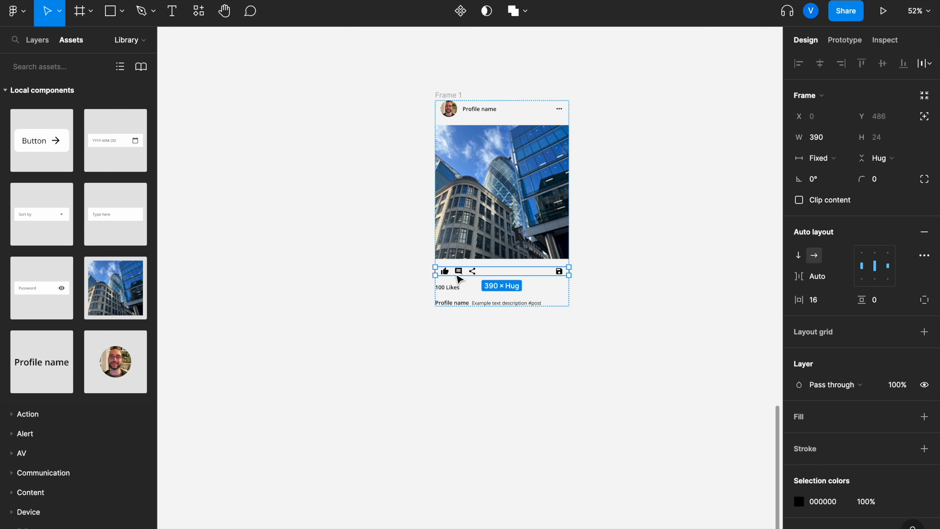
{"action": "left_click", "coordinate": [477, 255], "text": "shift"}
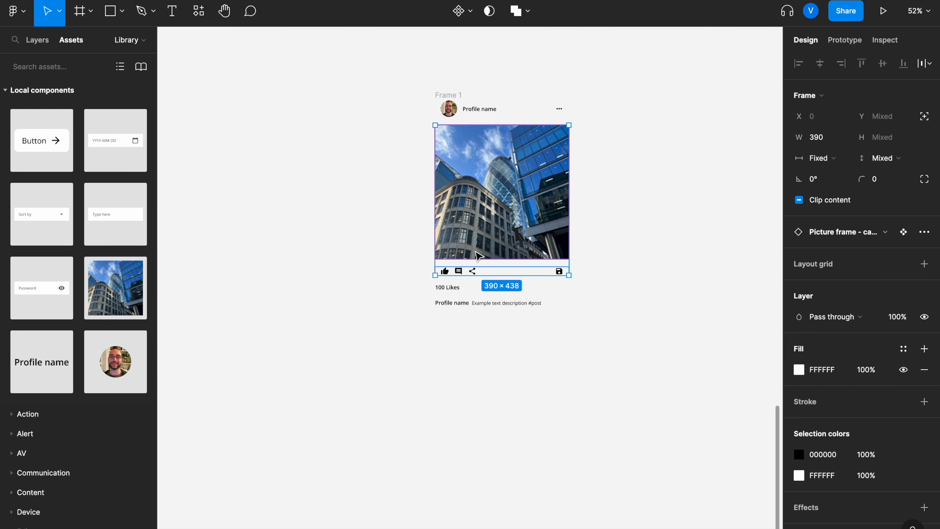
{"action": "key", "text": "ctrl+g"}
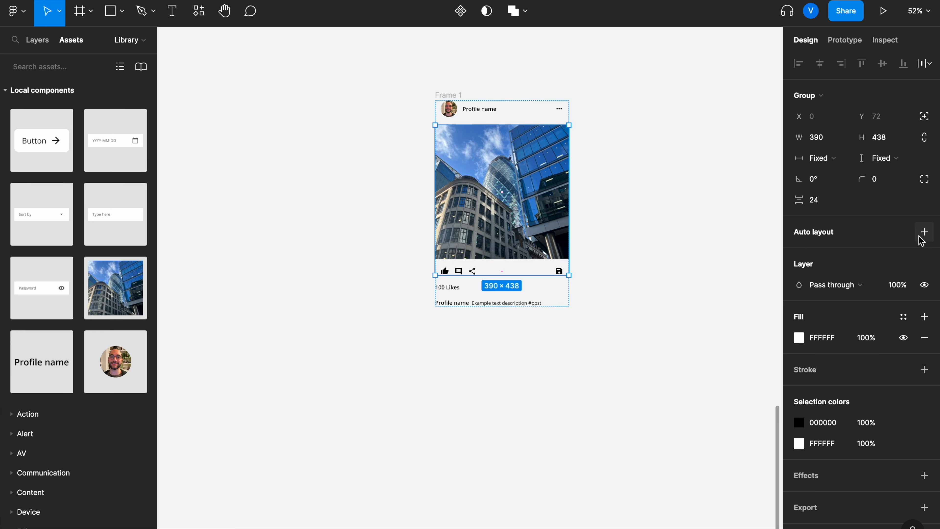
{"action": "left_click", "coordinate": [924, 232]}
{"action": "left_click", "coordinate": [829, 276]}
{"action": "type", "text": "1"}
{"action": "key", "text": "Return"}
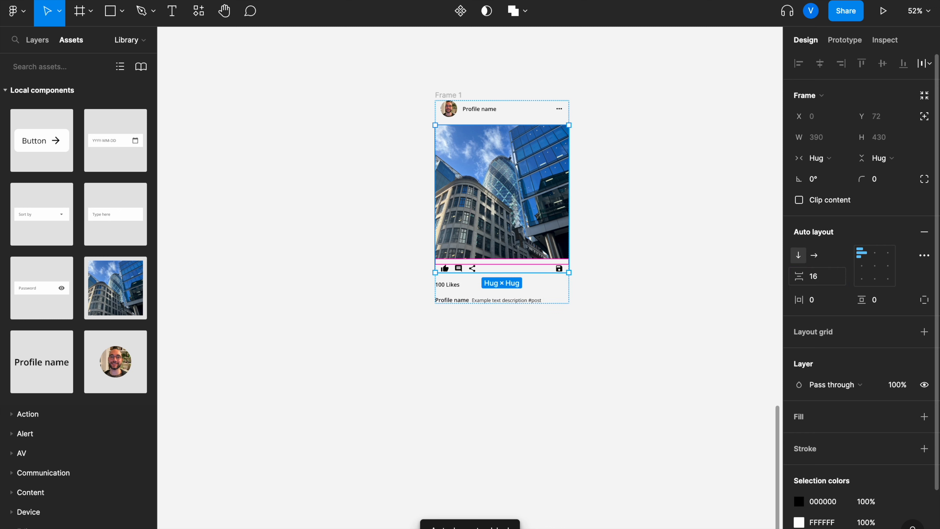
{"action": "left_click", "coordinate": [674, 297]}
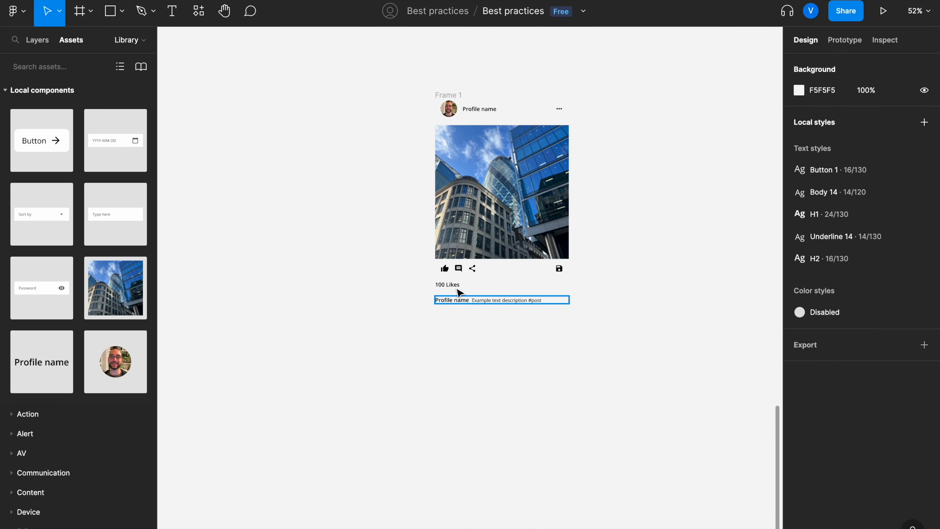
Step: Group the likes count and caption into a vertical auto-layout frame with 16 spacing
{"action": "left_click", "coordinate": [457, 300]}
{"action": "left_click", "coordinate": [454, 289], "text": "shift"}
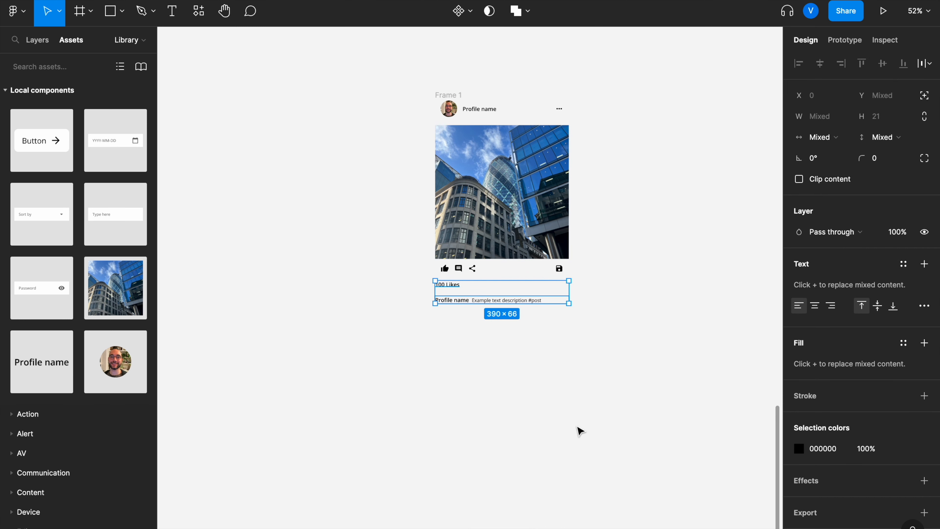
{"action": "key", "text": "ctrl+g"}
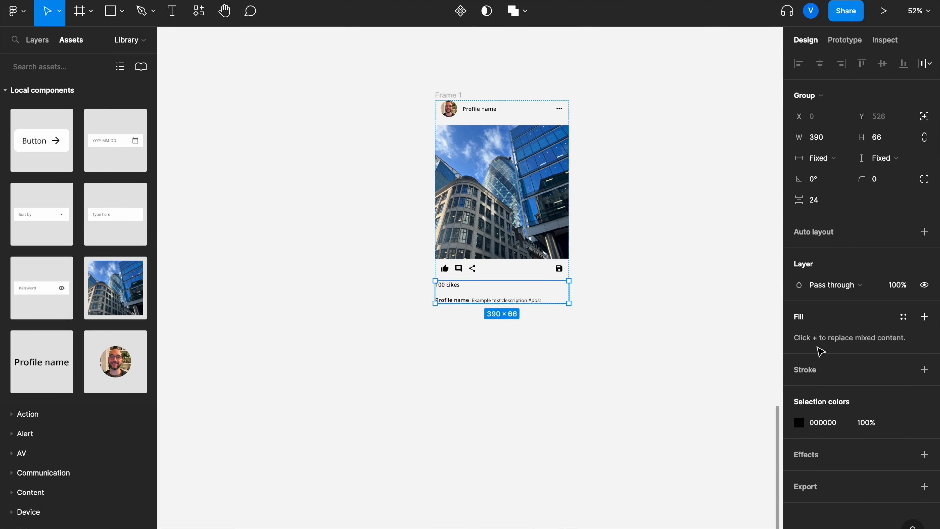
{"action": "left_click", "coordinate": [924, 232]}
{"action": "left_click", "coordinate": [817, 277]}
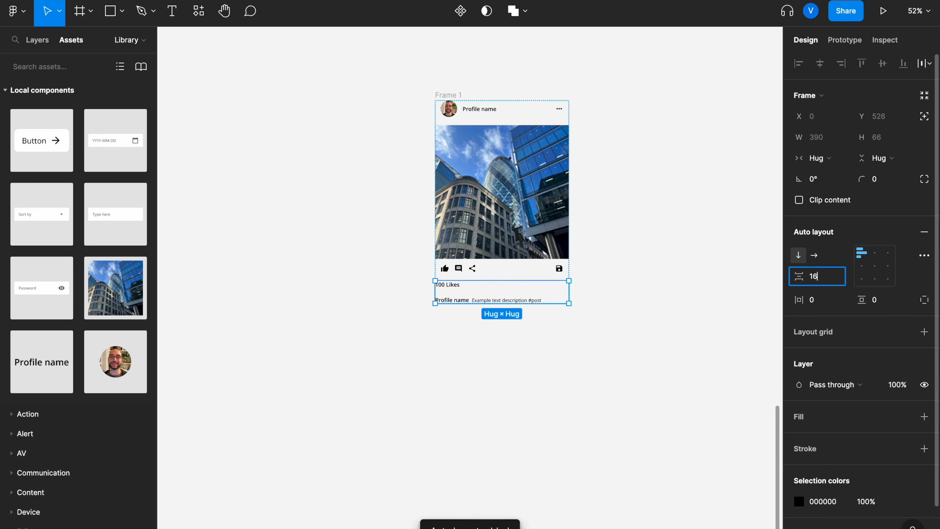
{"action": "type", "text": "16"}
{"action": "key", "text": "Return"}
{"action": "left_click", "coordinate": [577, 397]}
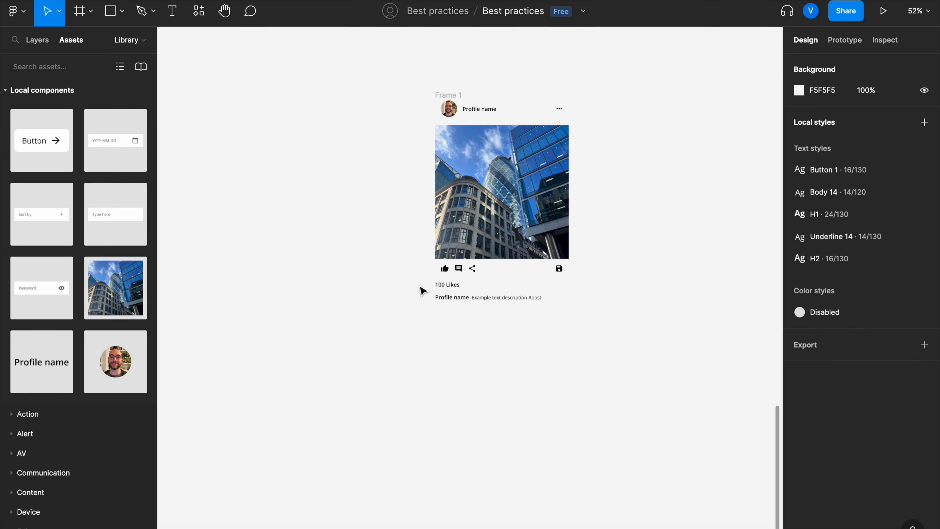
Step: Turn the outer card frame into a component and rename it Card - Post
{"action": "left_click", "coordinate": [445, 96]}
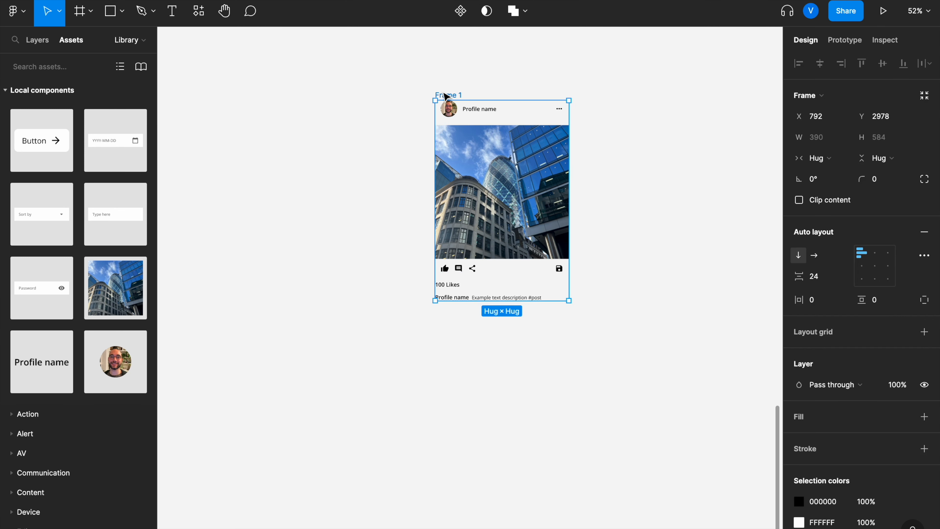
{"action": "left_click", "coordinate": [460, 18]}
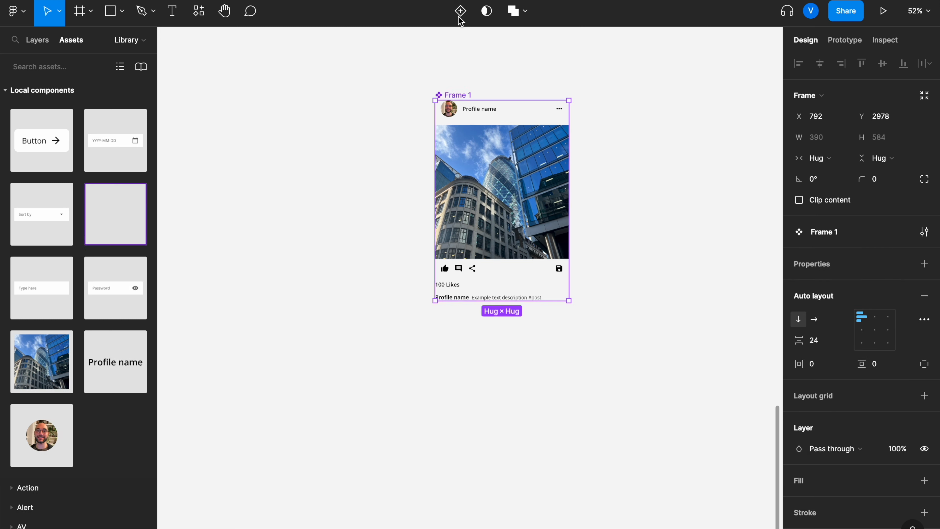
{"action": "double_click", "coordinate": [463, 95]}
{"action": "type", "text": "C"}
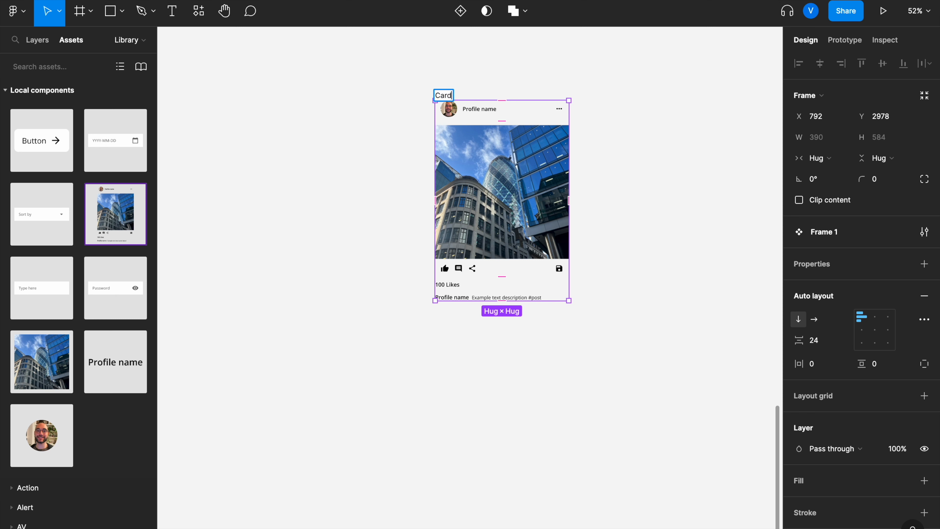
{"action": "type", "text": "ard -Post"}
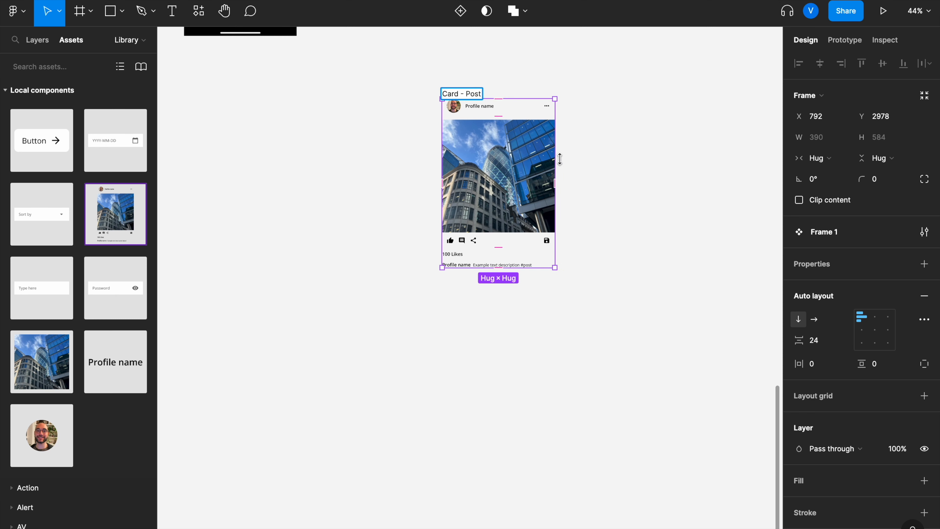
{"action": "left_click", "coordinate": [642, 194]}
Step: Inspect the Card - Post component and the profile picture, profile name and picture frame components it contains
{"action": "scroll", "coordinate": [644, 195], "scroll_direction": "down", "scroll_amount": 2}
{"action": "scroll", "coordinate": [644, 195], "scroll_direction": "up", "scroll_amount": 3}
{"action": "scroll", "coordinate": [645, 195], "scroll_direction": "up", "scroll_amount": 1}
{"action": "scroll", "coordinate": [645, 194], "scroll_direction": "right", "scroll_amount": 1}
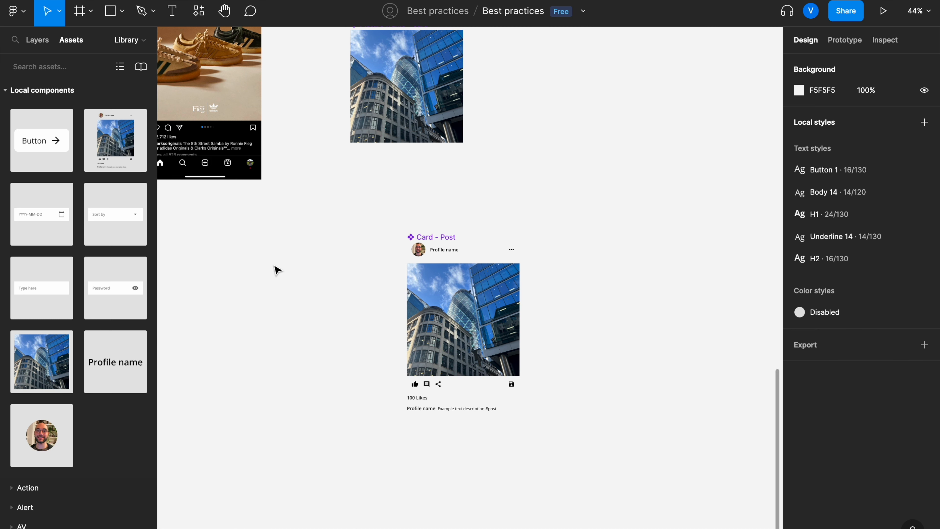
{"action": "scroll", "coordinate": [473, 335], "scroll_direction": "up", "scroll_amount": 5}
{"action": "scroll", "coordinate": [475, 339], "scroll_direction": "down", "scroll_amount": 2}
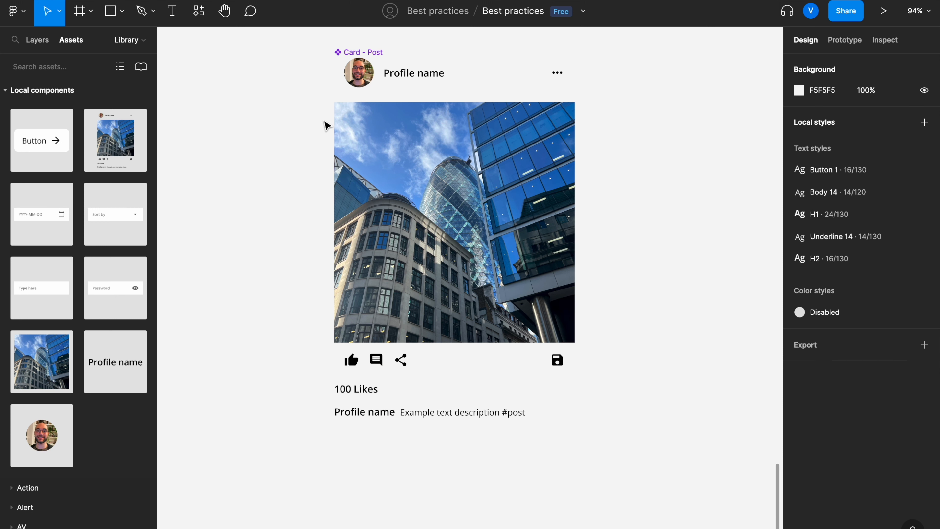
{"action": "left_click", "coordinate": [356, 77]}
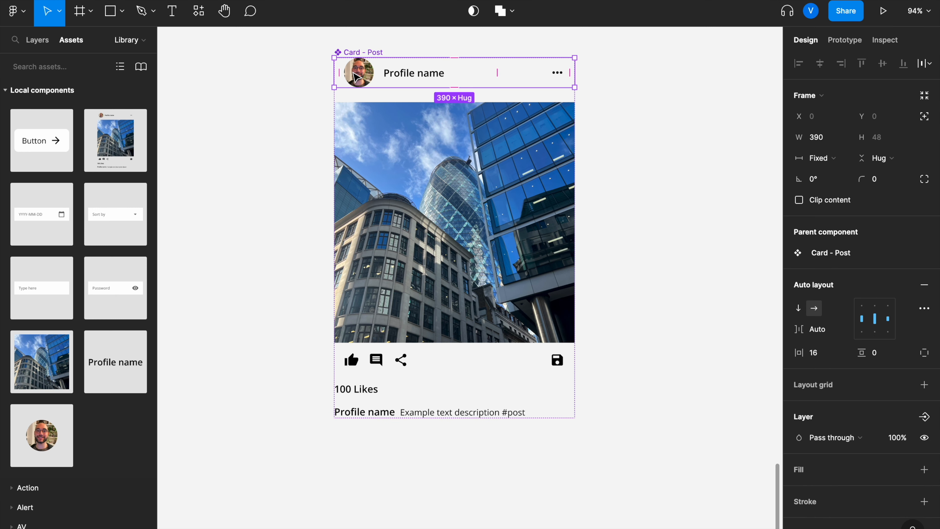
{"action": "scroll", "coordinate": [356, 76], "scroll_direction": "down", "scroll_amount": 3}
{"action": "left_click", "coordinate": [311, 91]}
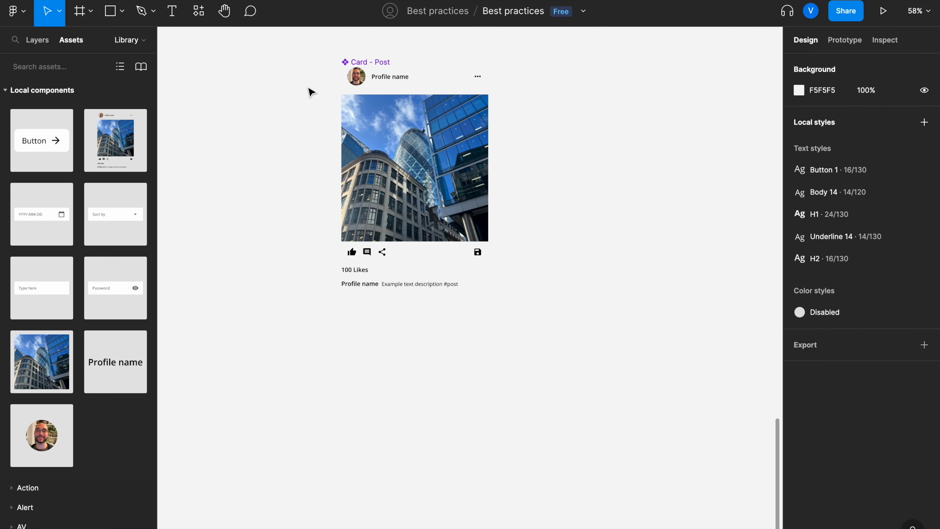
{"action": "scroll", "coordinate": [355, 89], "scroll_direction": "down", "scroll_amount": 3}
{"action": "scroll", "coordinate": [357, 88], "scroll_direction": "up", "scroll_amount": 5}
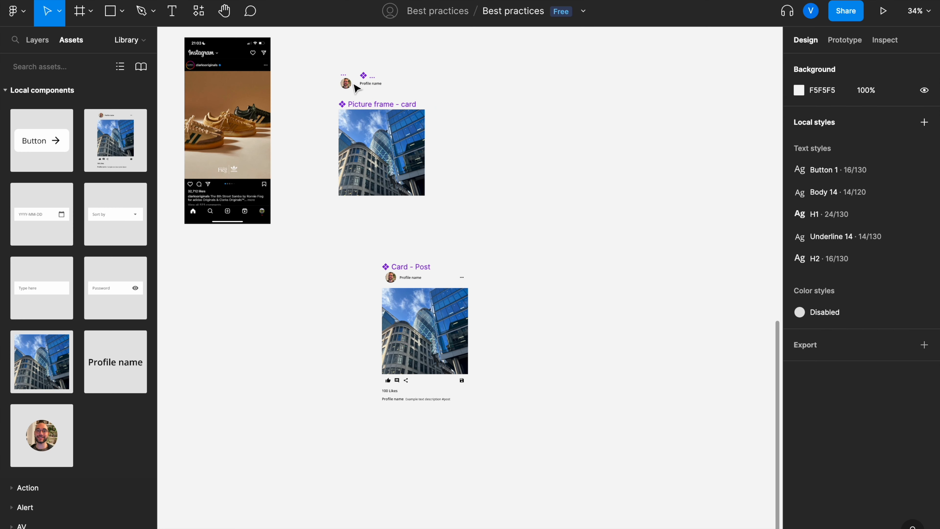
{"action": "scroll", "coordinate": [356, 89], "scroll_direction": "up", "scroll_amount": 5}
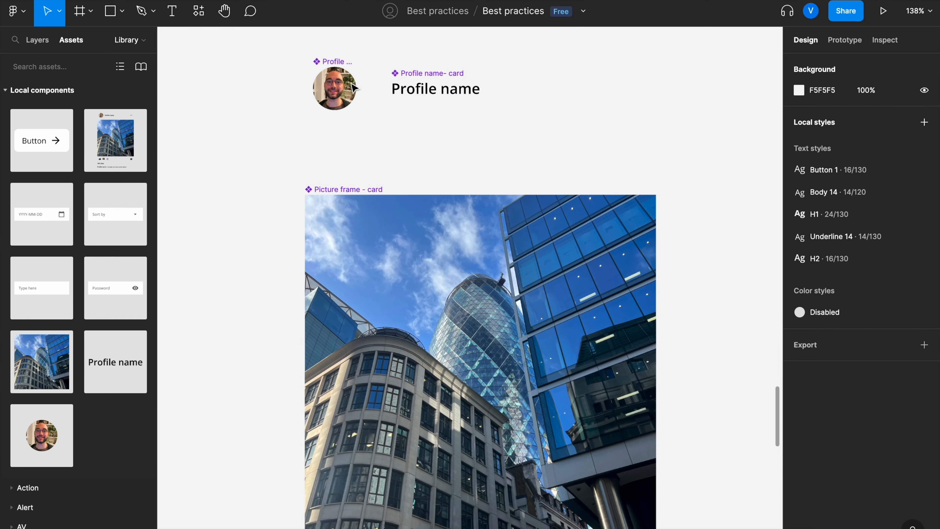
{"action": "left_click", "coordinate": [338, 90]}
{"action": "left_click", "coordinate": [441, 97]}
{"action": "scroll", "coordinate": [448, 95], "scroll_direction": "down", "scroll_amount": 3}
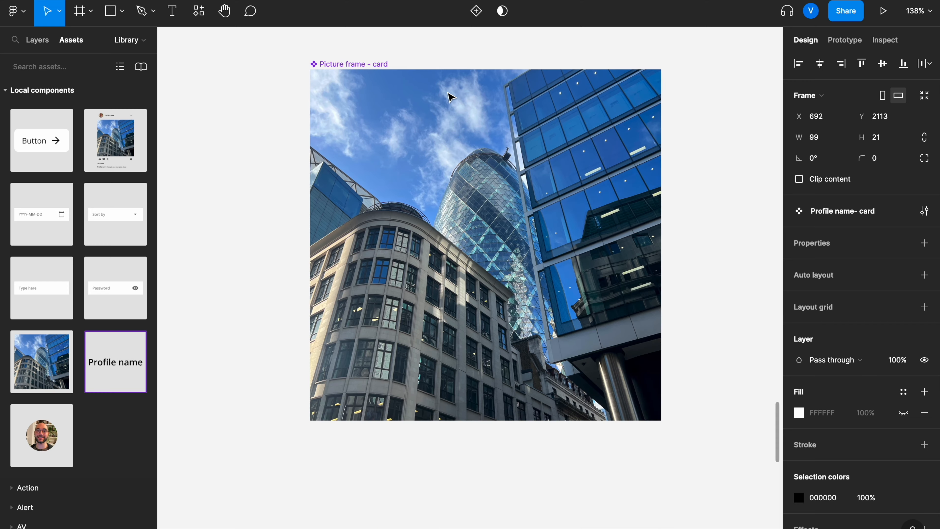
{"action": "left_click", "coordinate": [387, 79]}
{"action": "scroll", "coordinate": [382, 73], "scroll_direction": "down", "scroll_amount": 2}
{"action": "scroll", "coordinate": [382, 76], "scroll_direction": "down", "scroll_amount": 5}
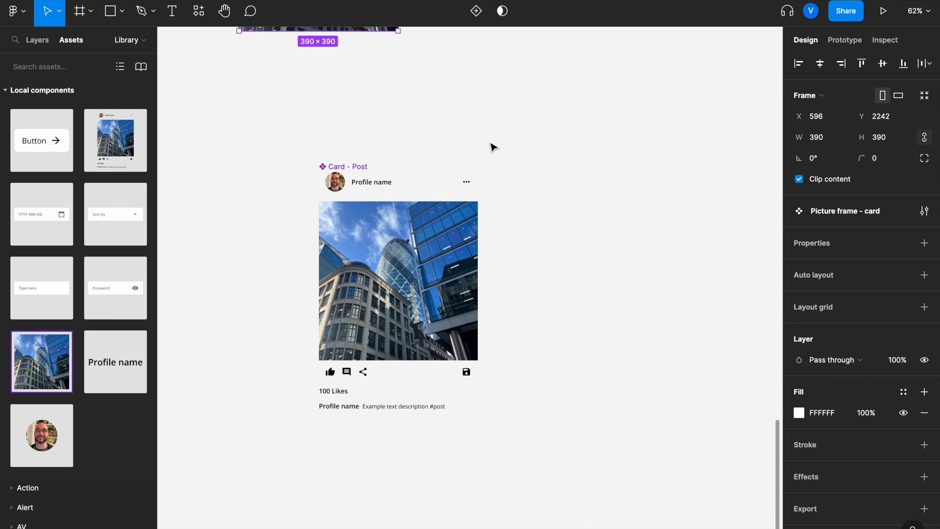
{"action": "left_click", "coordinate": [473, 191]}
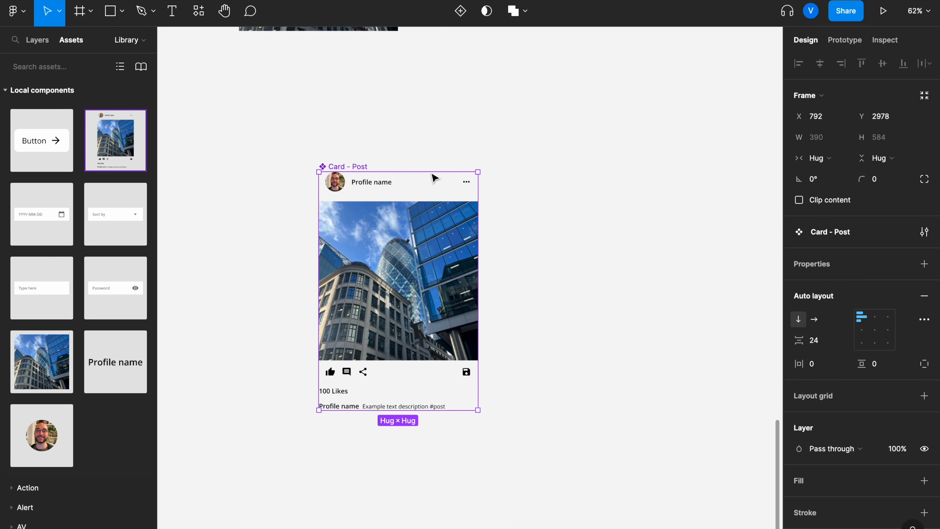